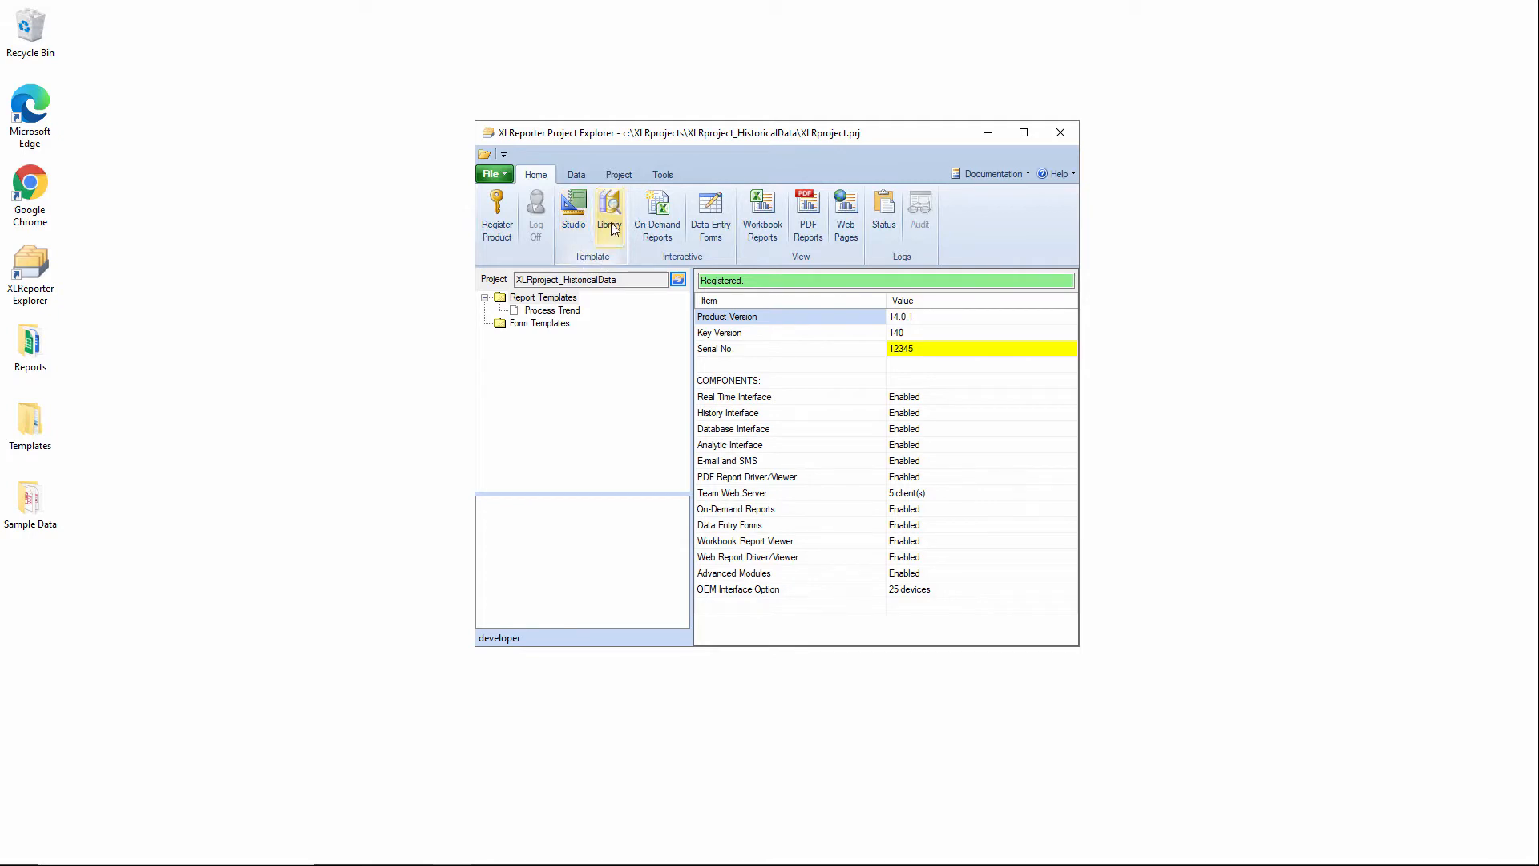
Start a new template from the template library using the History Comparison template in the Applications category.
{"action": "left_click", "coordinate": [611, 227]}
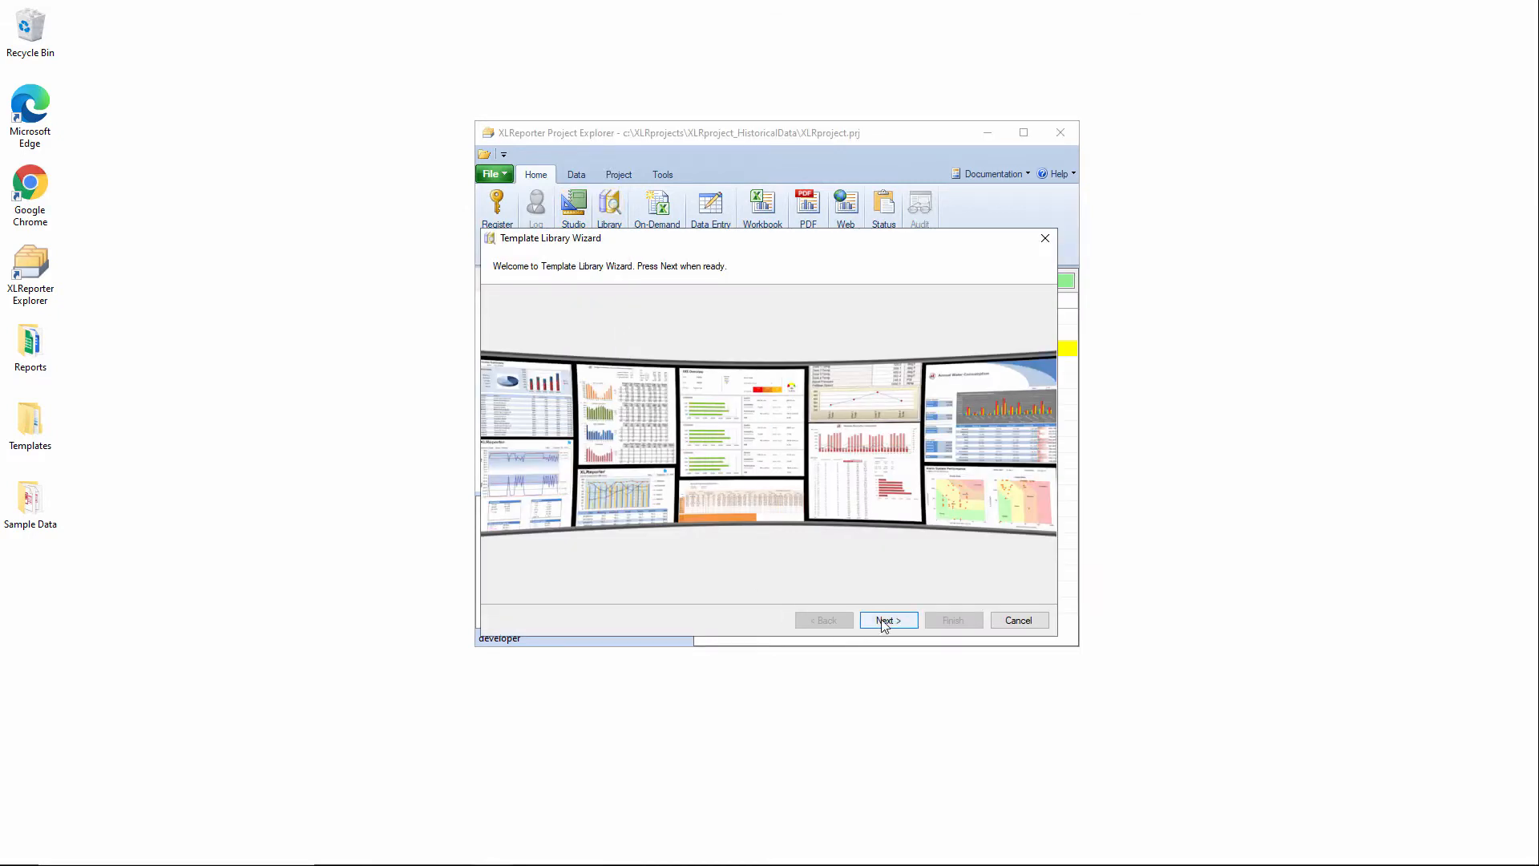
{"action": "left_click", "coordinate": [885, 622]}
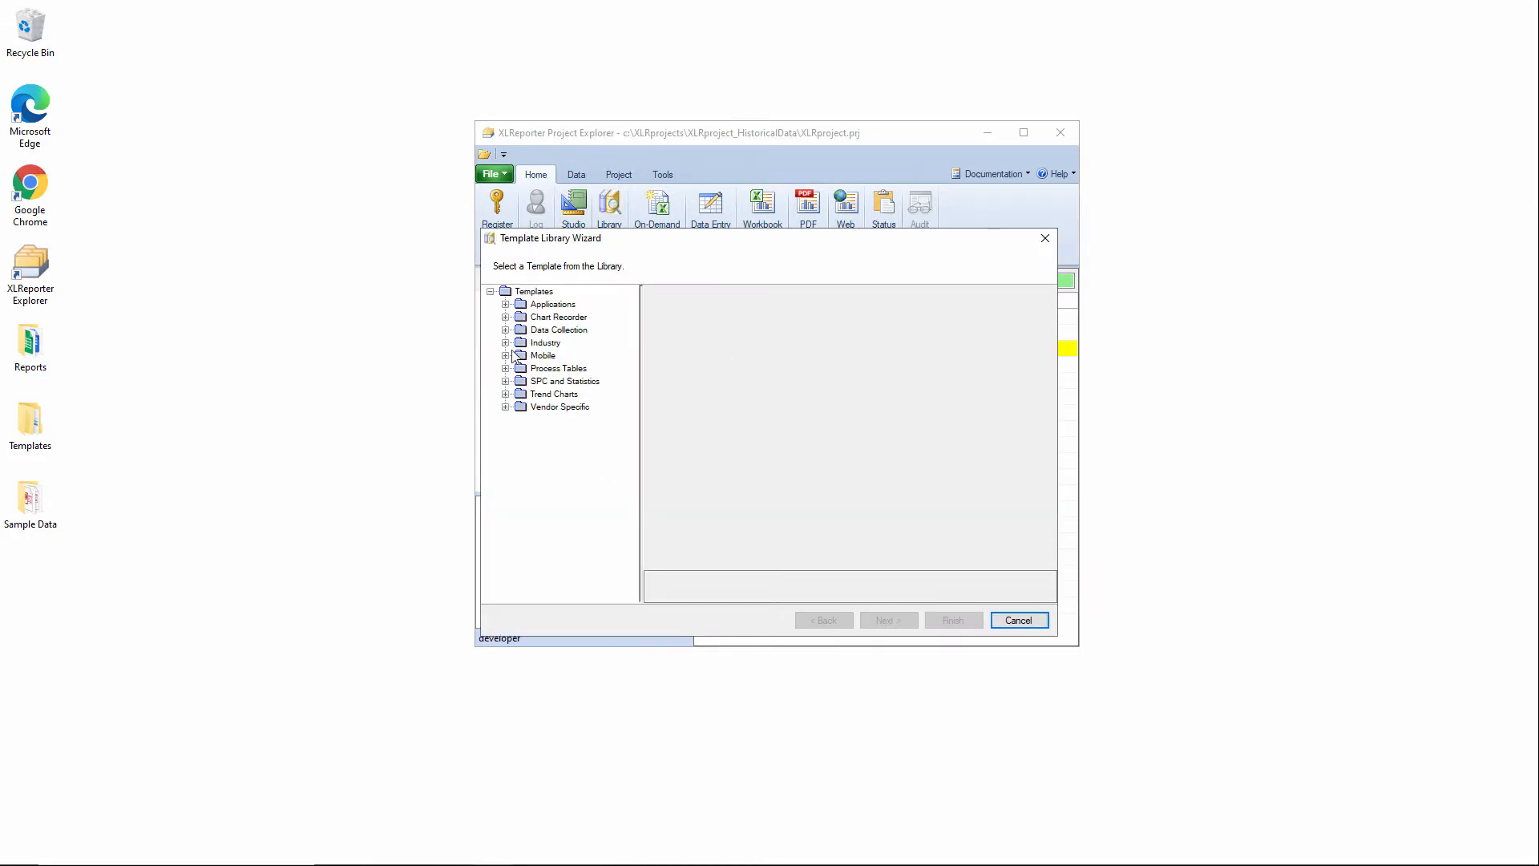
{"action": "left_click", "coordinate": [506, 305]}
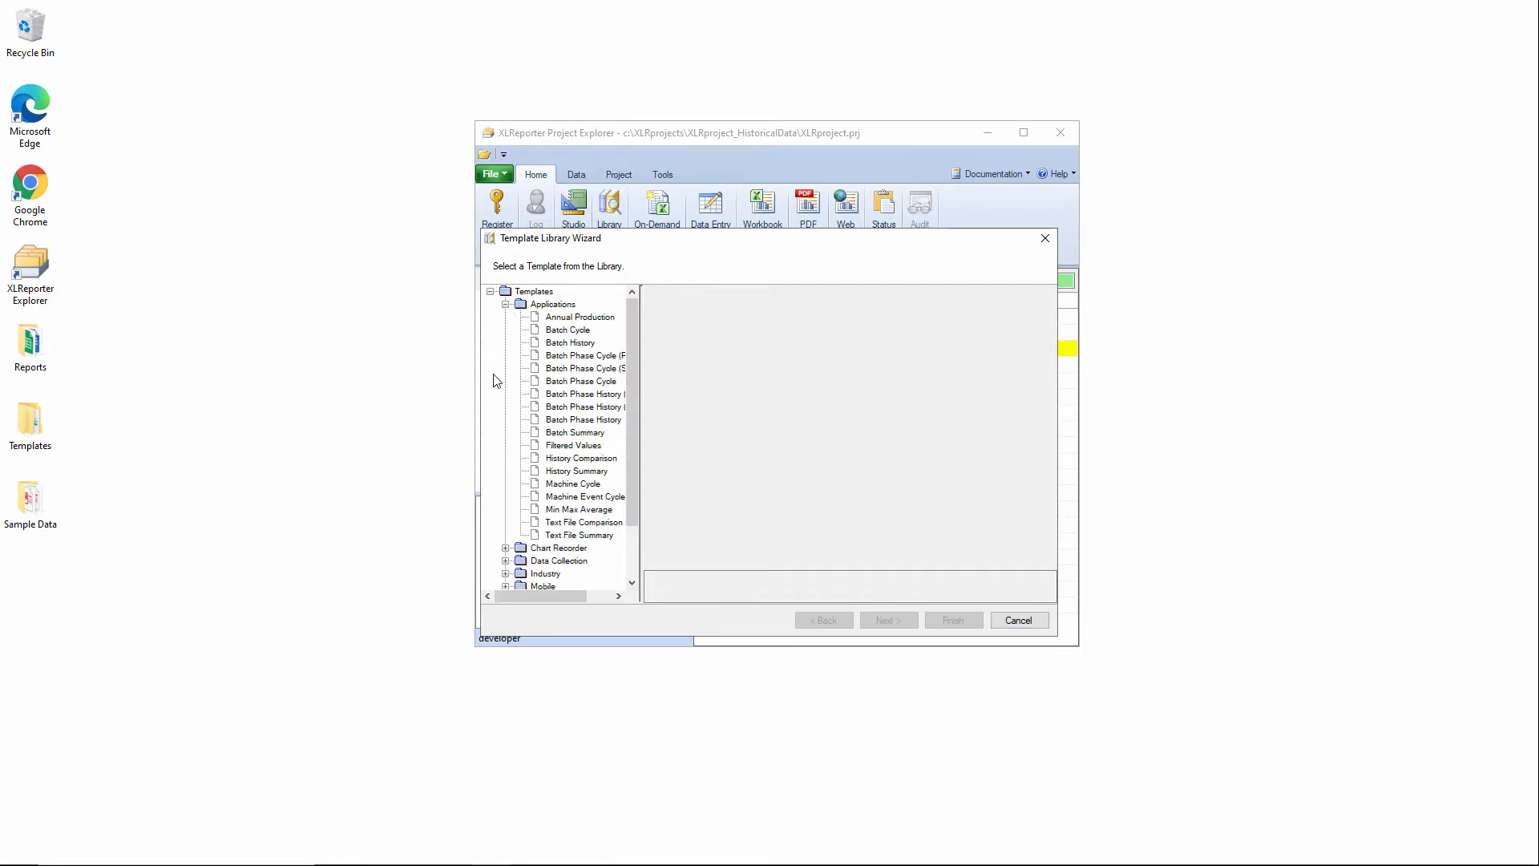
{"action": "left_click", "coordinate": [607, 460]}
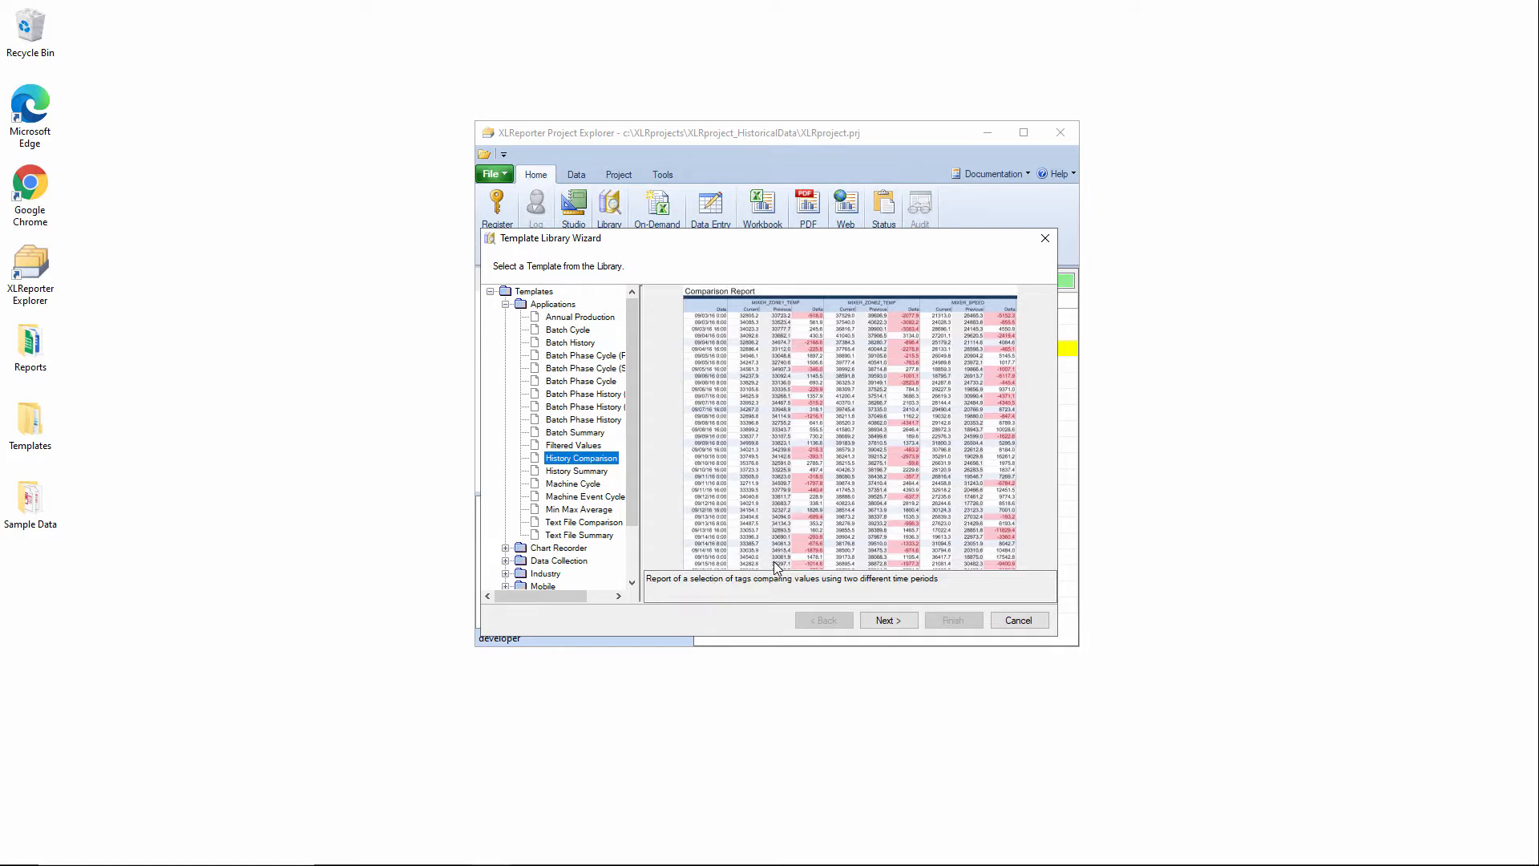
{"action": "left_click", "coordinate": [888, 620]}
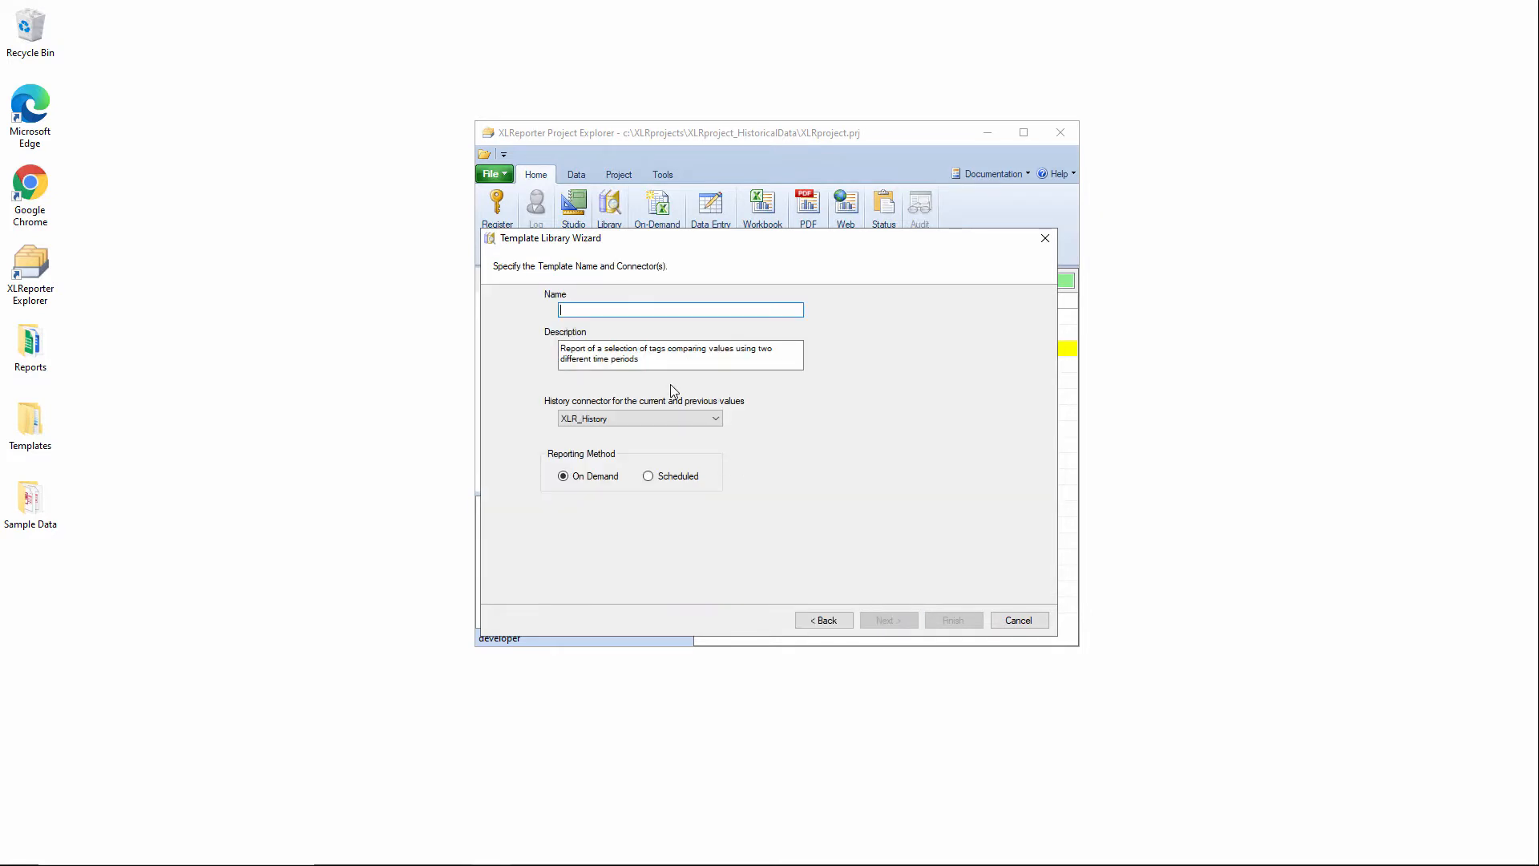
Name the template Daily Delta Report, describe it as "Compare Today's KPI with yesterday", and choose the Scheduled reporting method.
{"action": "type", "text": "Daily Delta Report"}
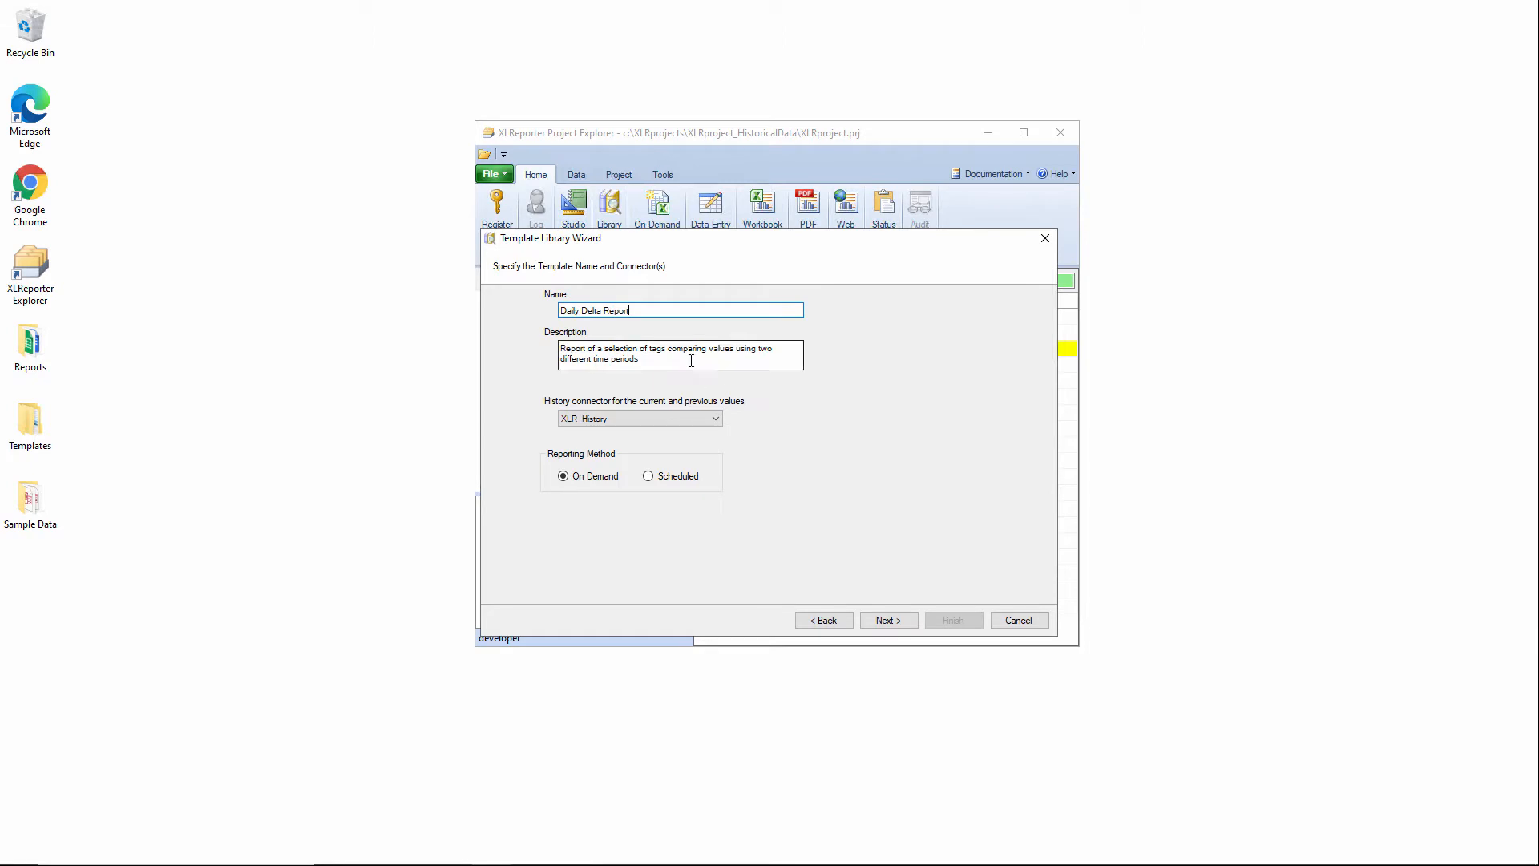
{"action": "left_click_drag", "start_coordinate": [694, 359], "coordinate": [395, 303]}
{"action": "type", "text": "Compare Today's KPI"}
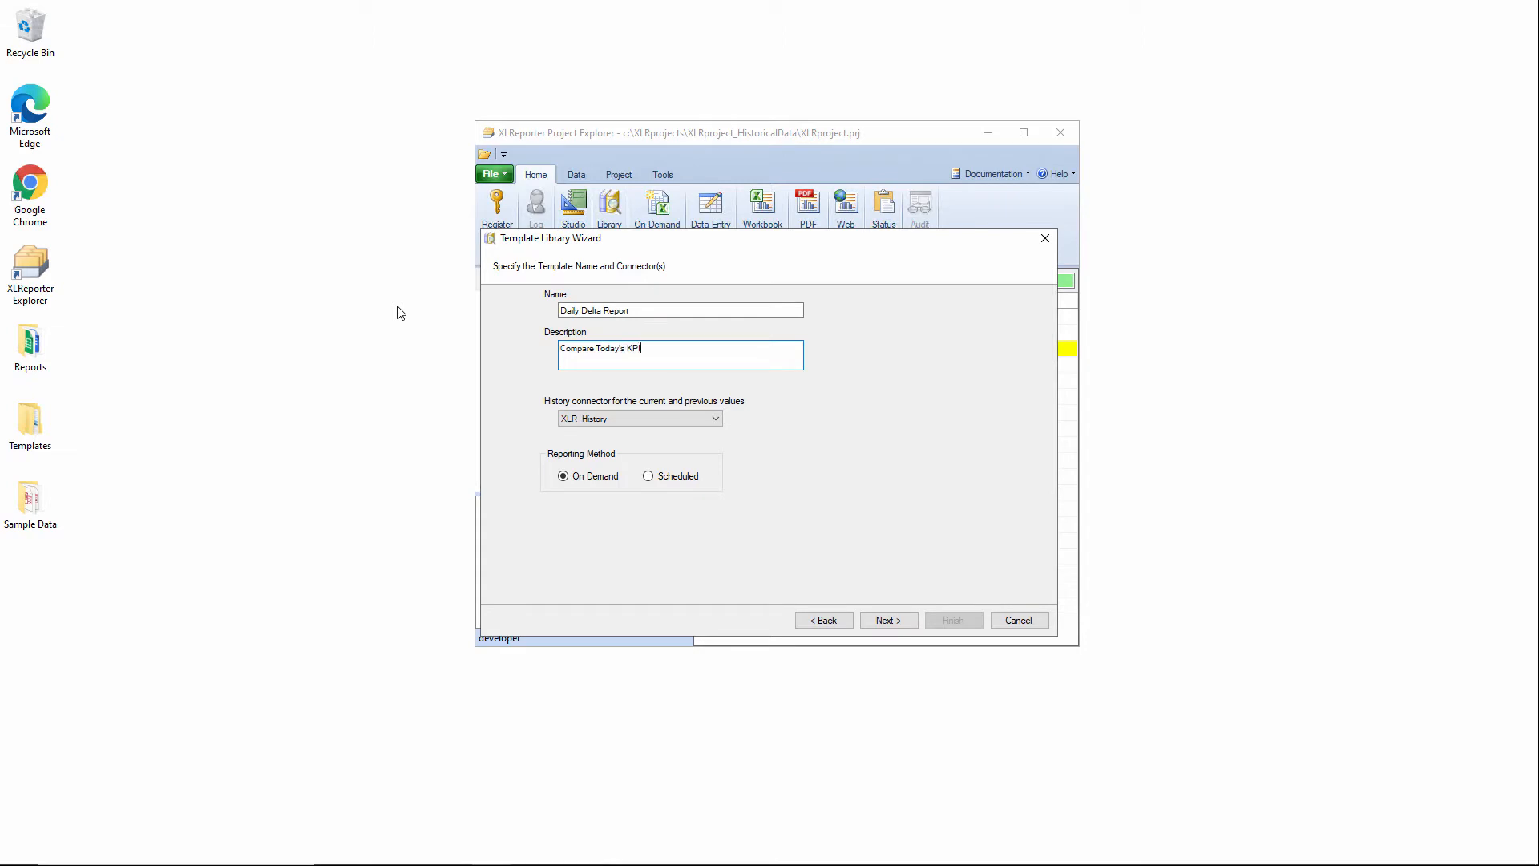
{"action": "type", "text": " with yesterday"}
{"action": "left_click", "coordinate": [649, 477]}
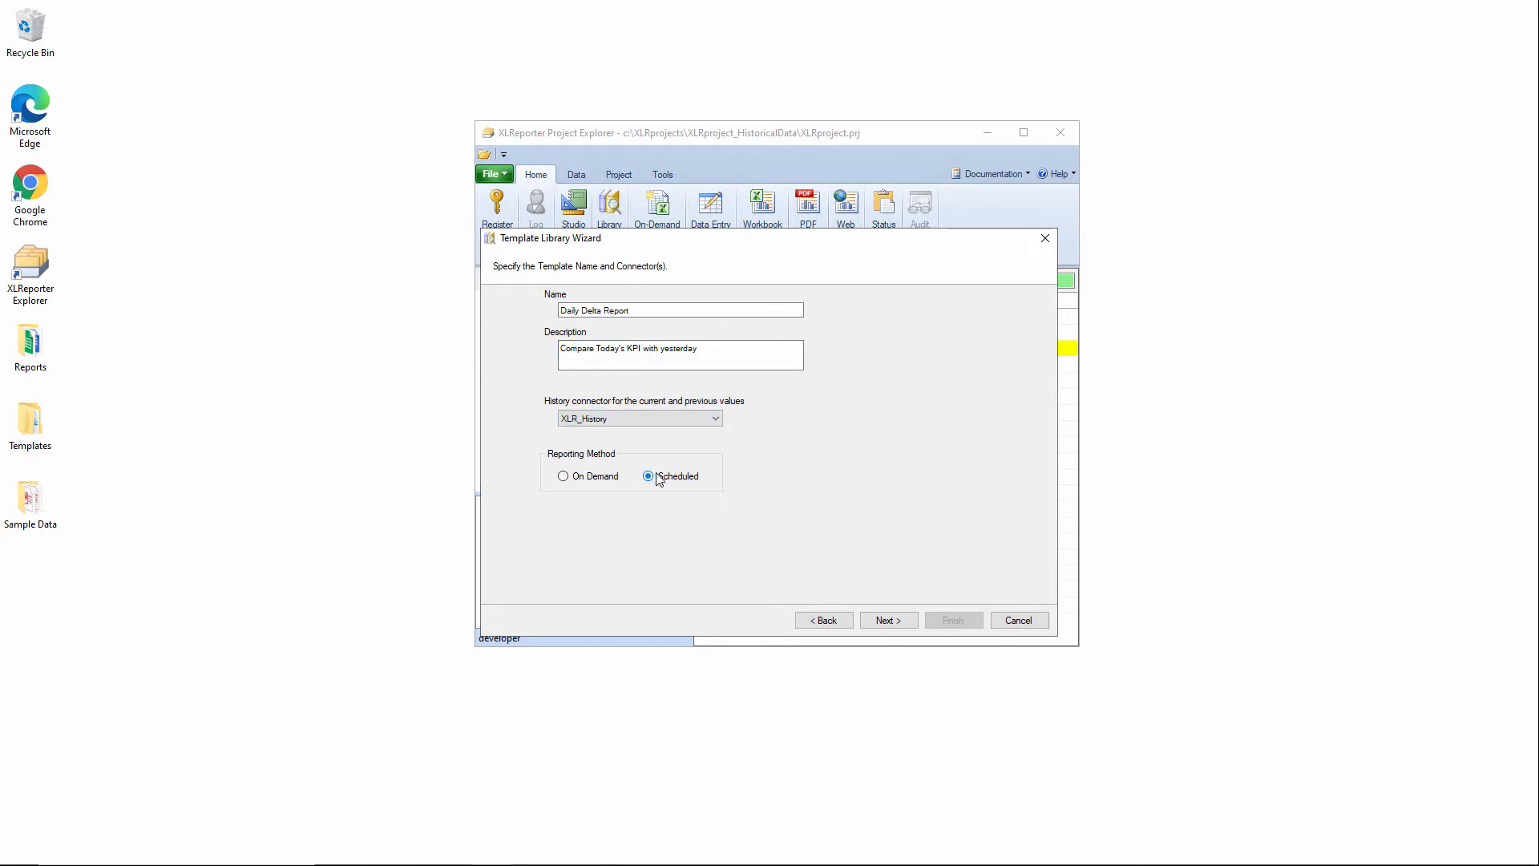
{"action": "left_click", "coordinate": [890, 623]}
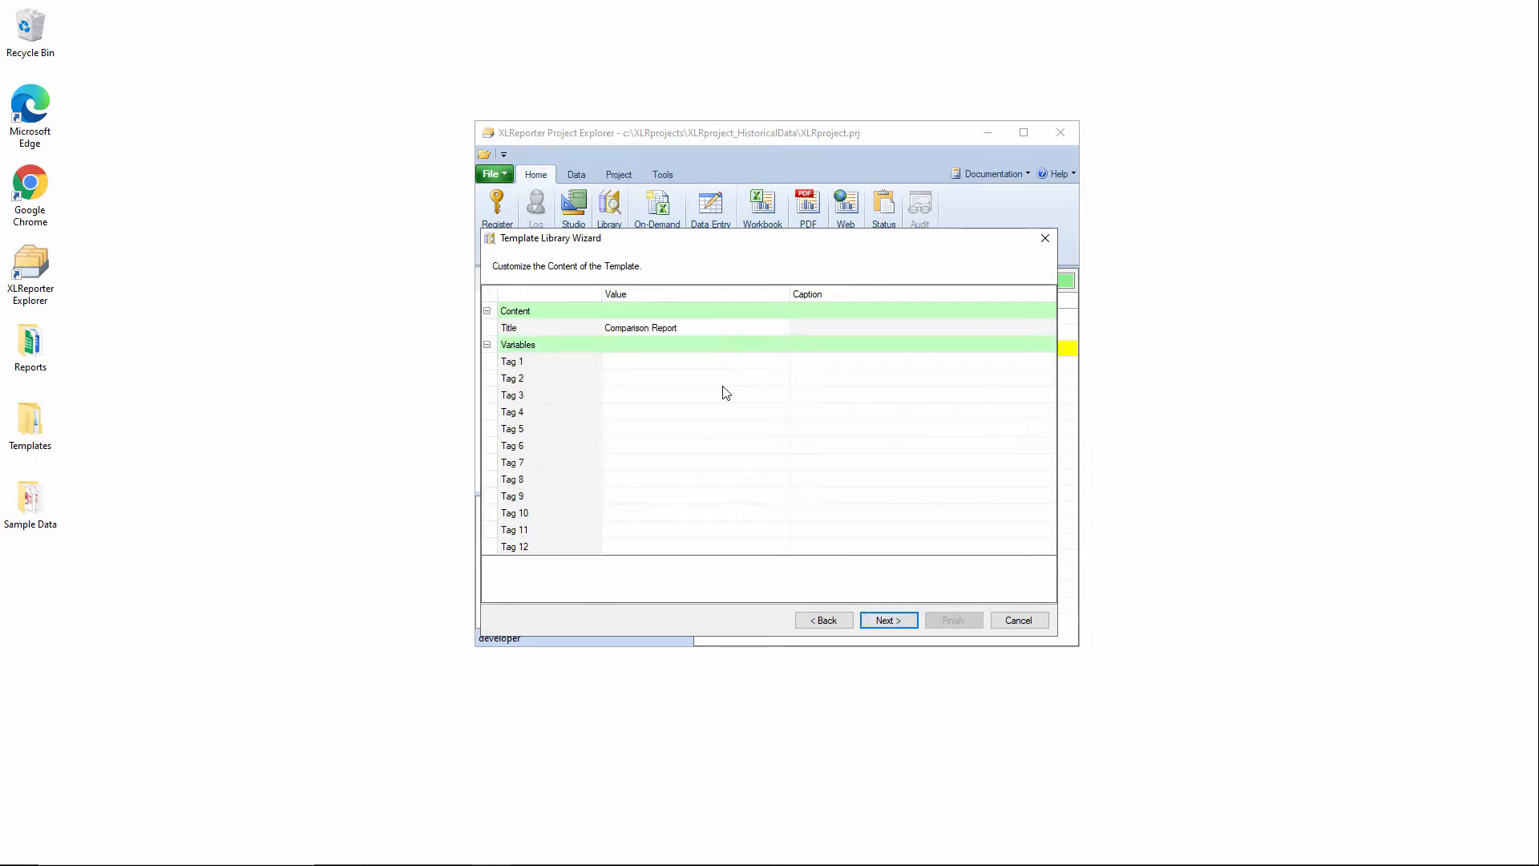
Assign all tags from the Mixer, Extruder and Reactor groups to the template's variables, beginning at Tag 1.
{"action": "left_click", "coordinate": [728, 362]}
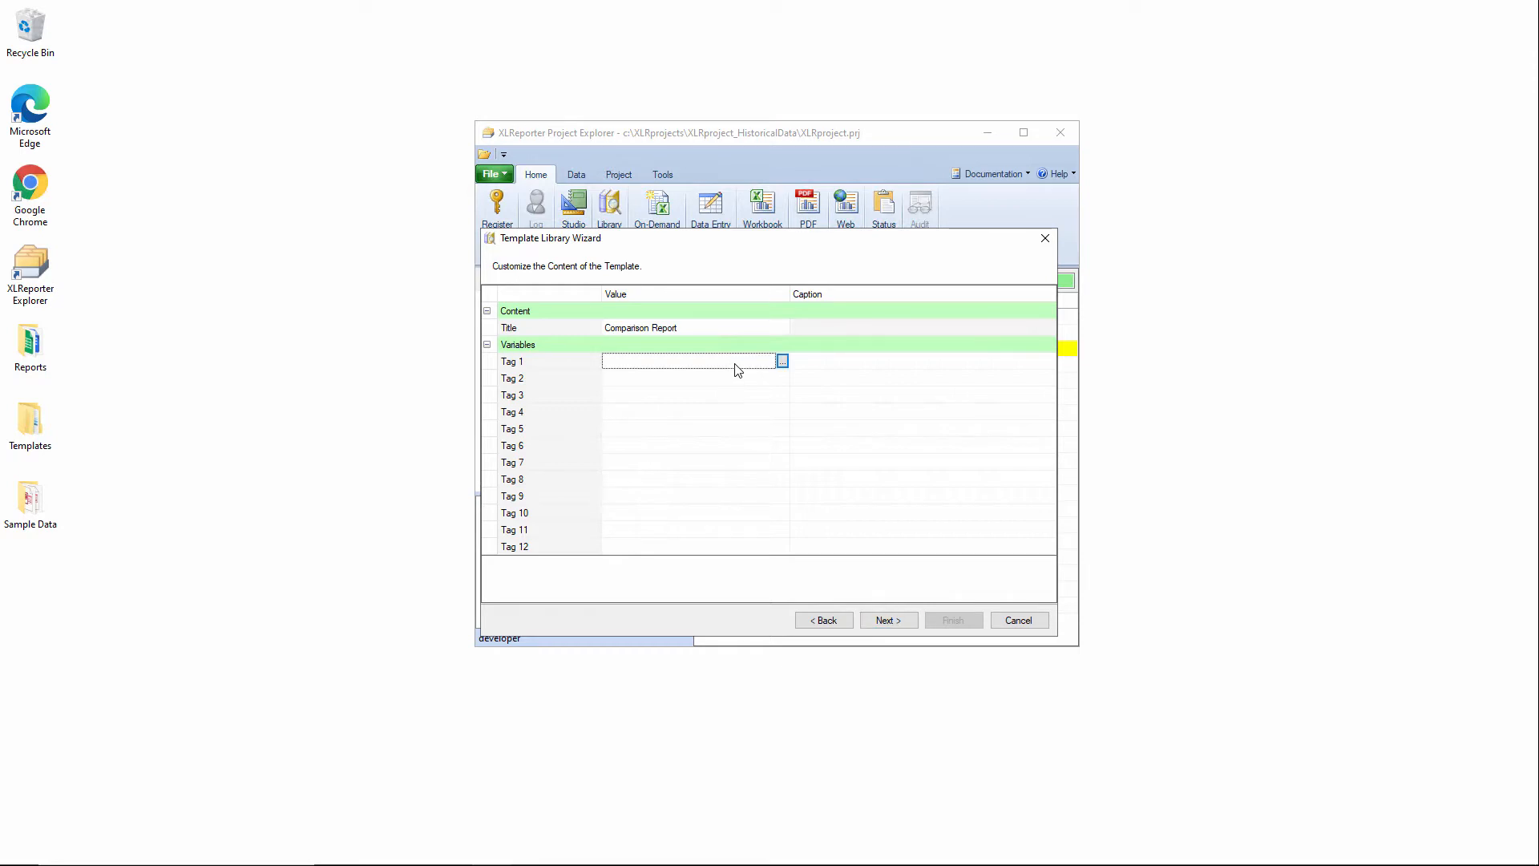
{"action": "left_click", "coordinate": [781, 363]}
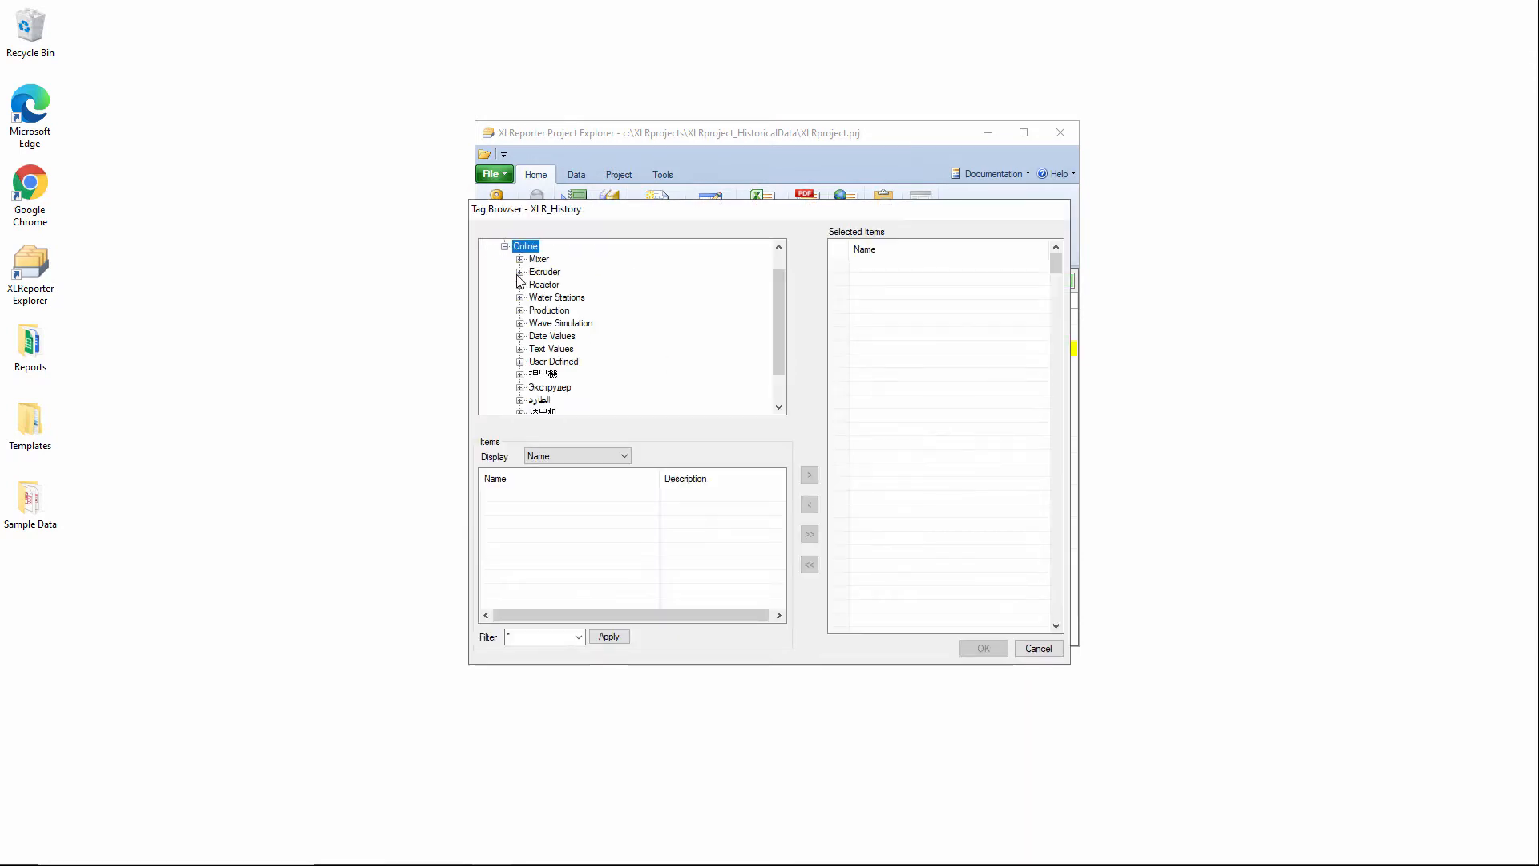
{"action": "left_click", "coordinate": [533, 259]}
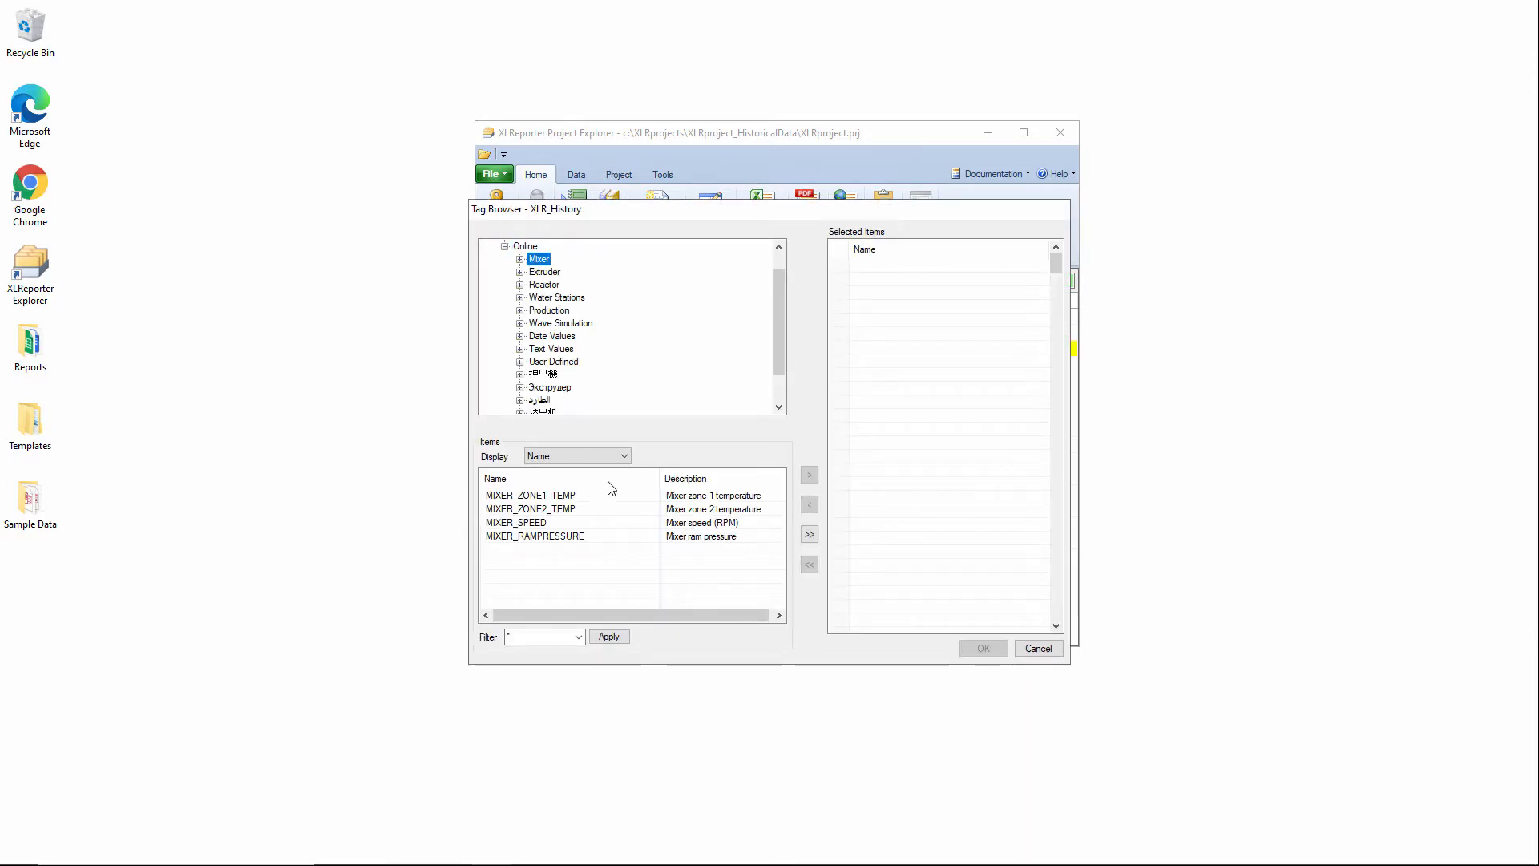
{"action": "left_click", "coordinate": [808, 536]}
{"action": "left_click", "coordinate": [544, 272]}
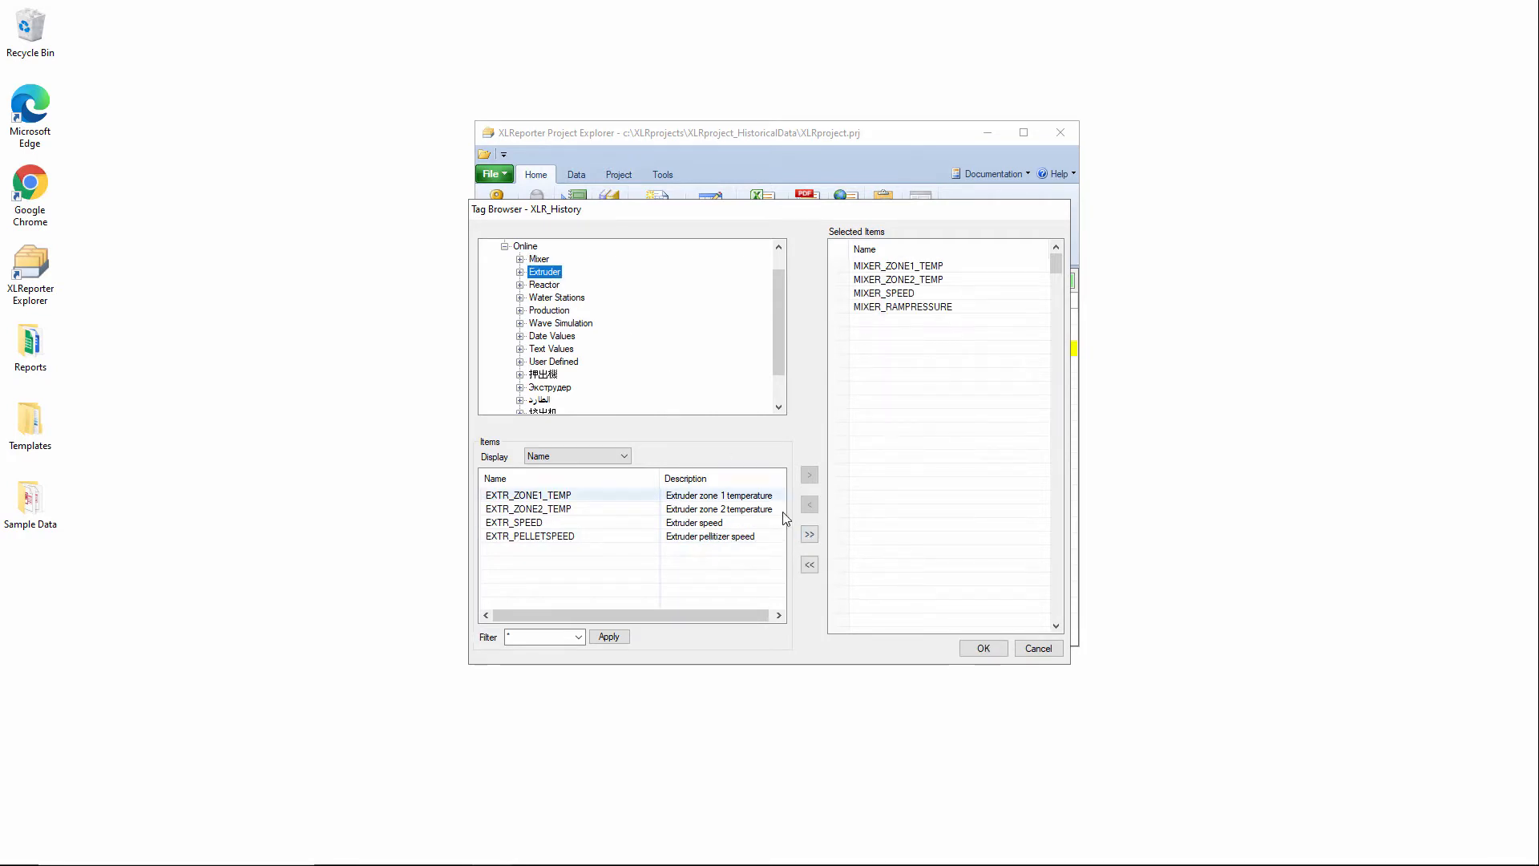
{"action": "left_click", "coordinate": [810, 537]}
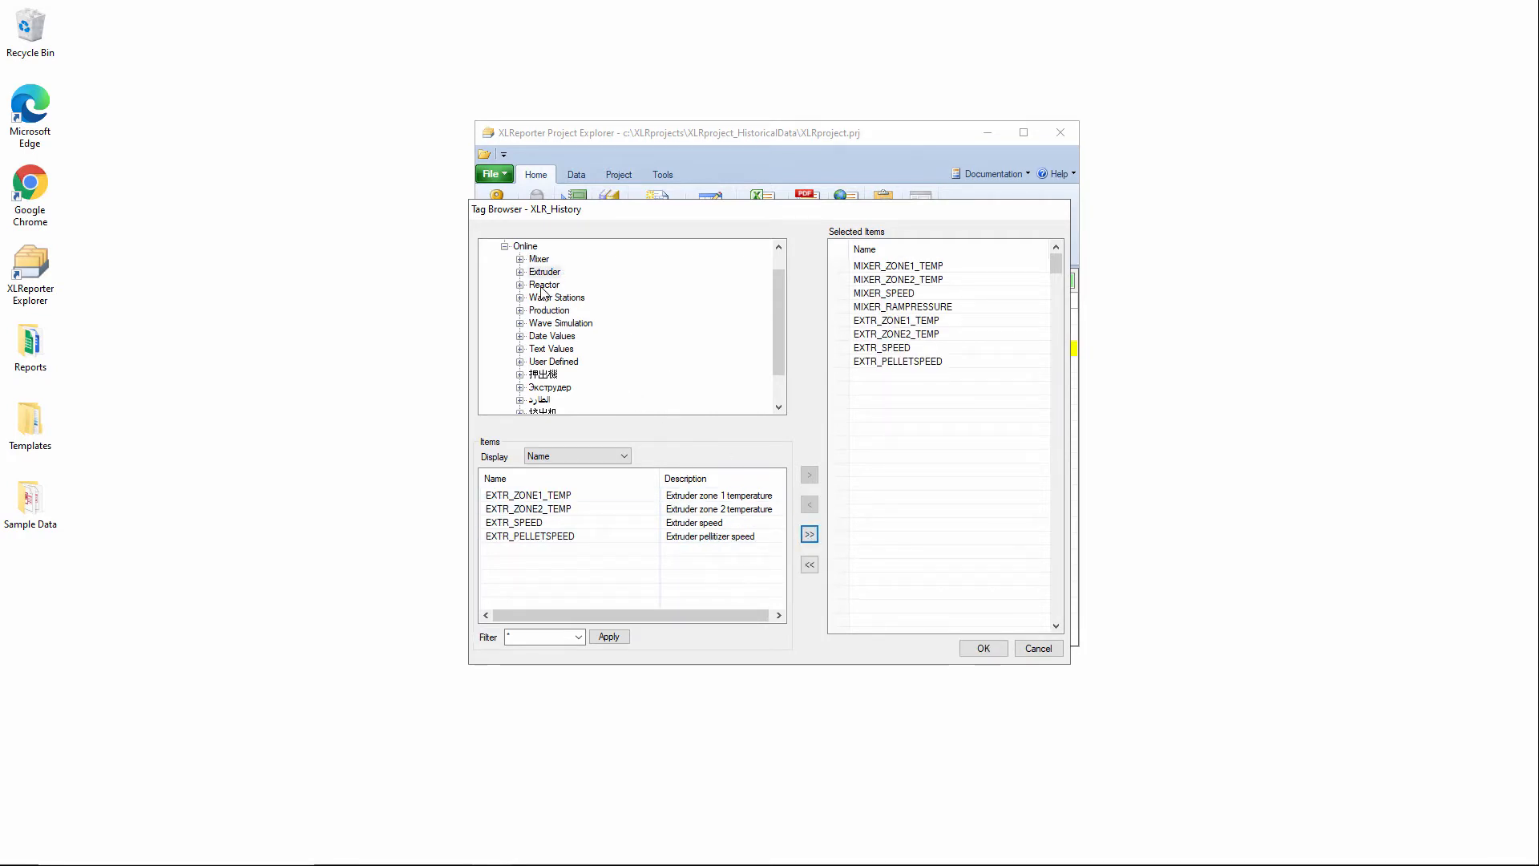
{"action": "left_click", "coordinate": [543, 286]}
{"action": "left_click", "coordinate": [810, 534]}
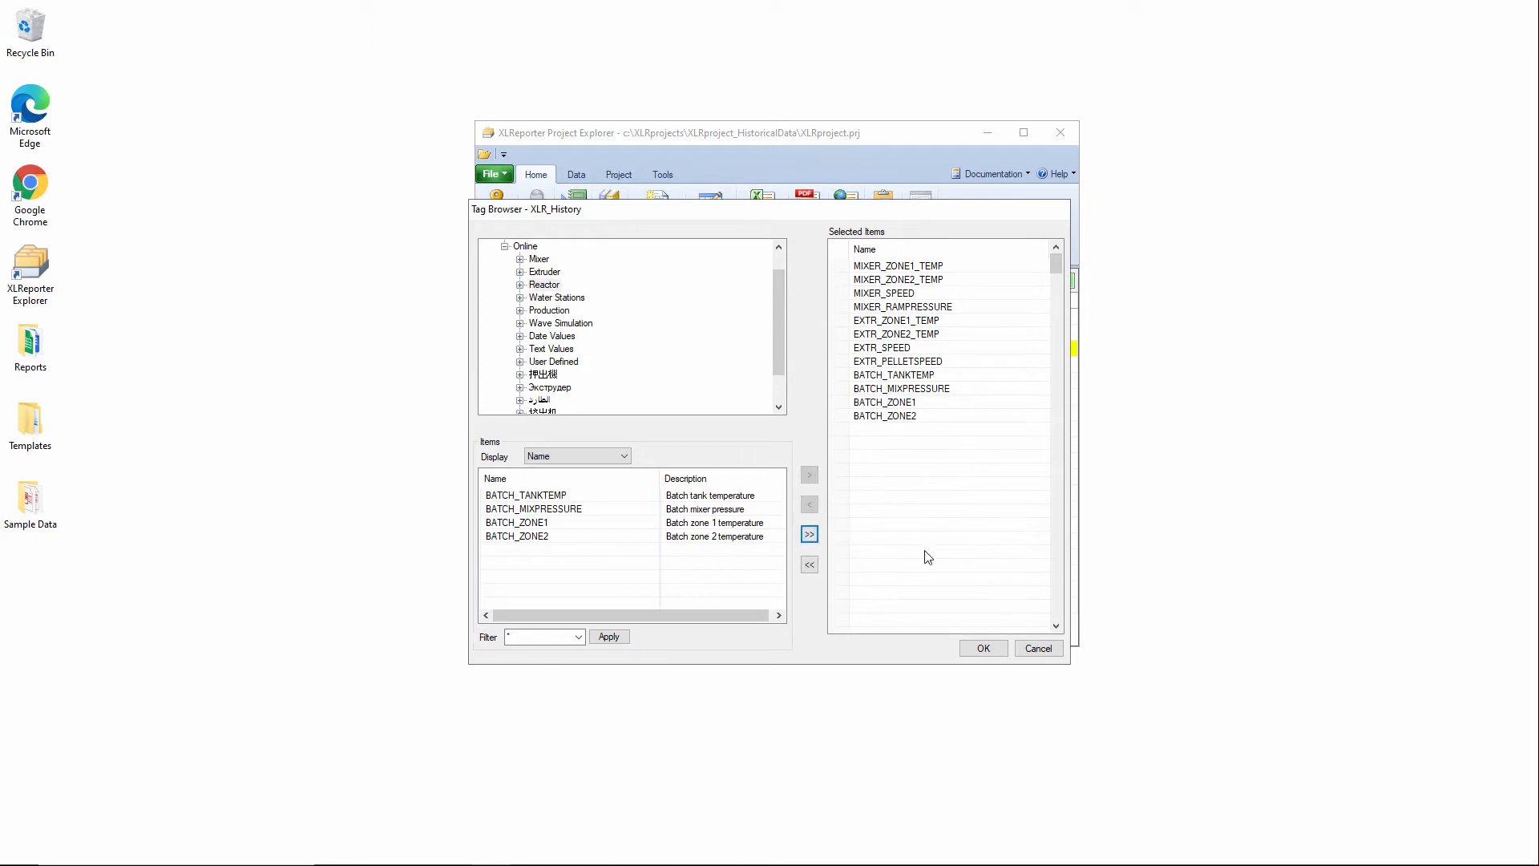
{"action": "left_click", "coordinate": [999, 654]}
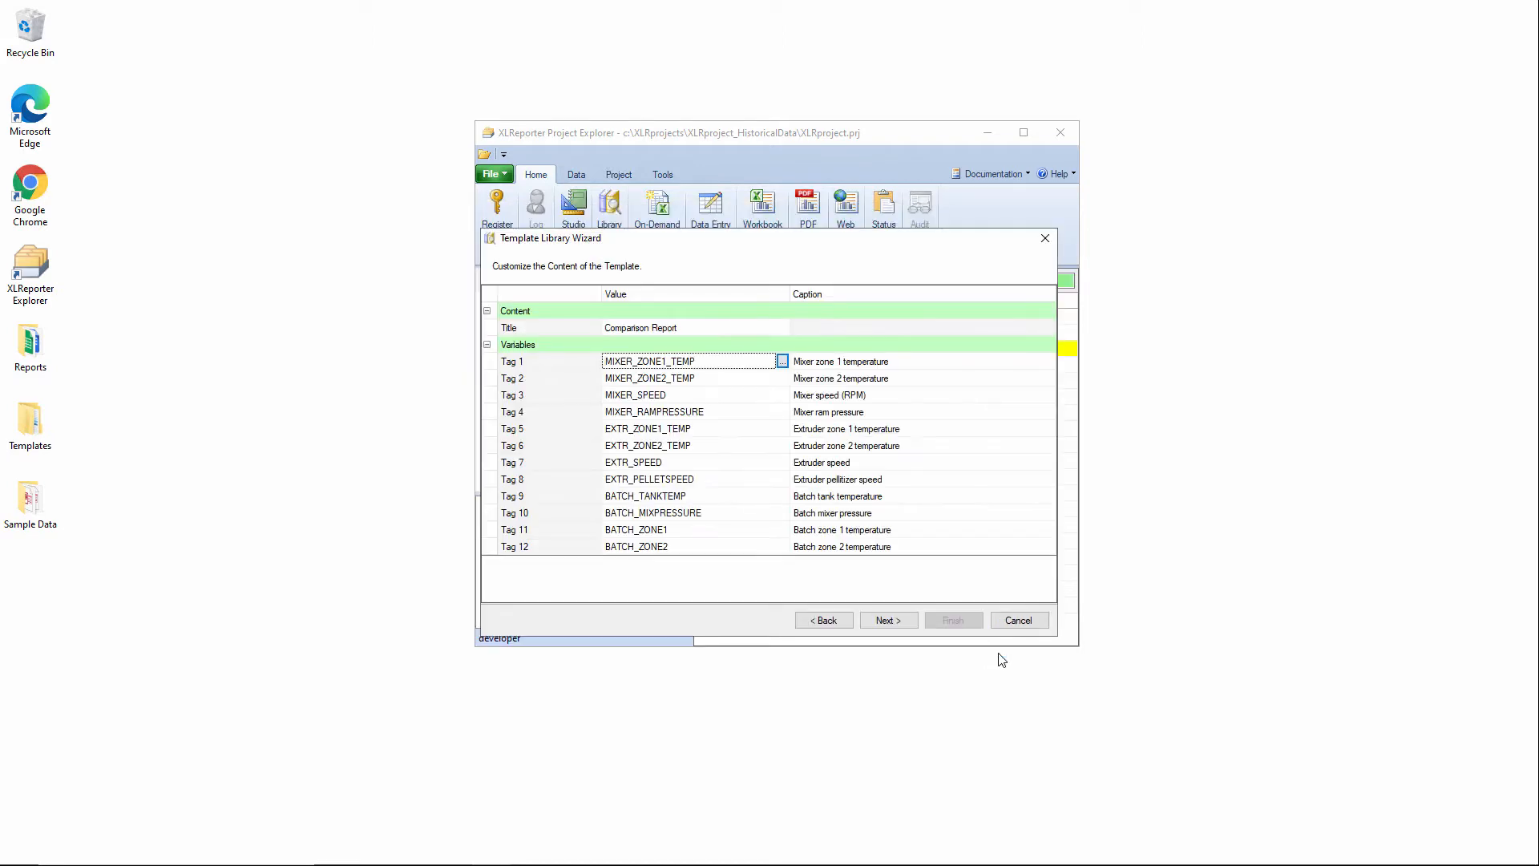
Accept the daily schedule with hourly interval and monthly collation, keep workbook-only publishing, and finish creating the template.
{"action": "left_click", "coordinate": [882, 623]}
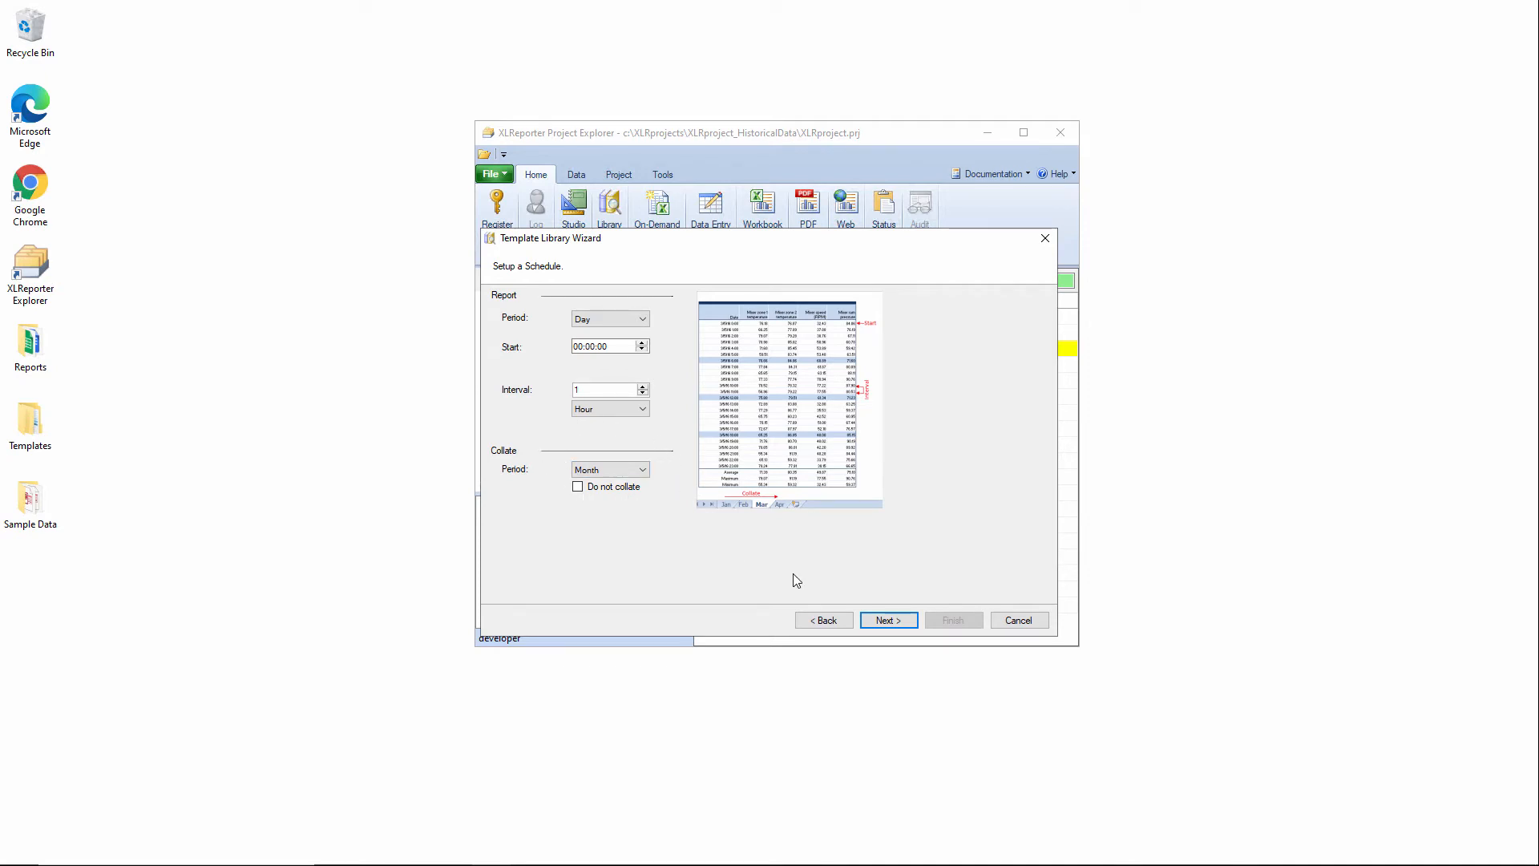
{"action": "left_click", "coordinate": [890, 620]}
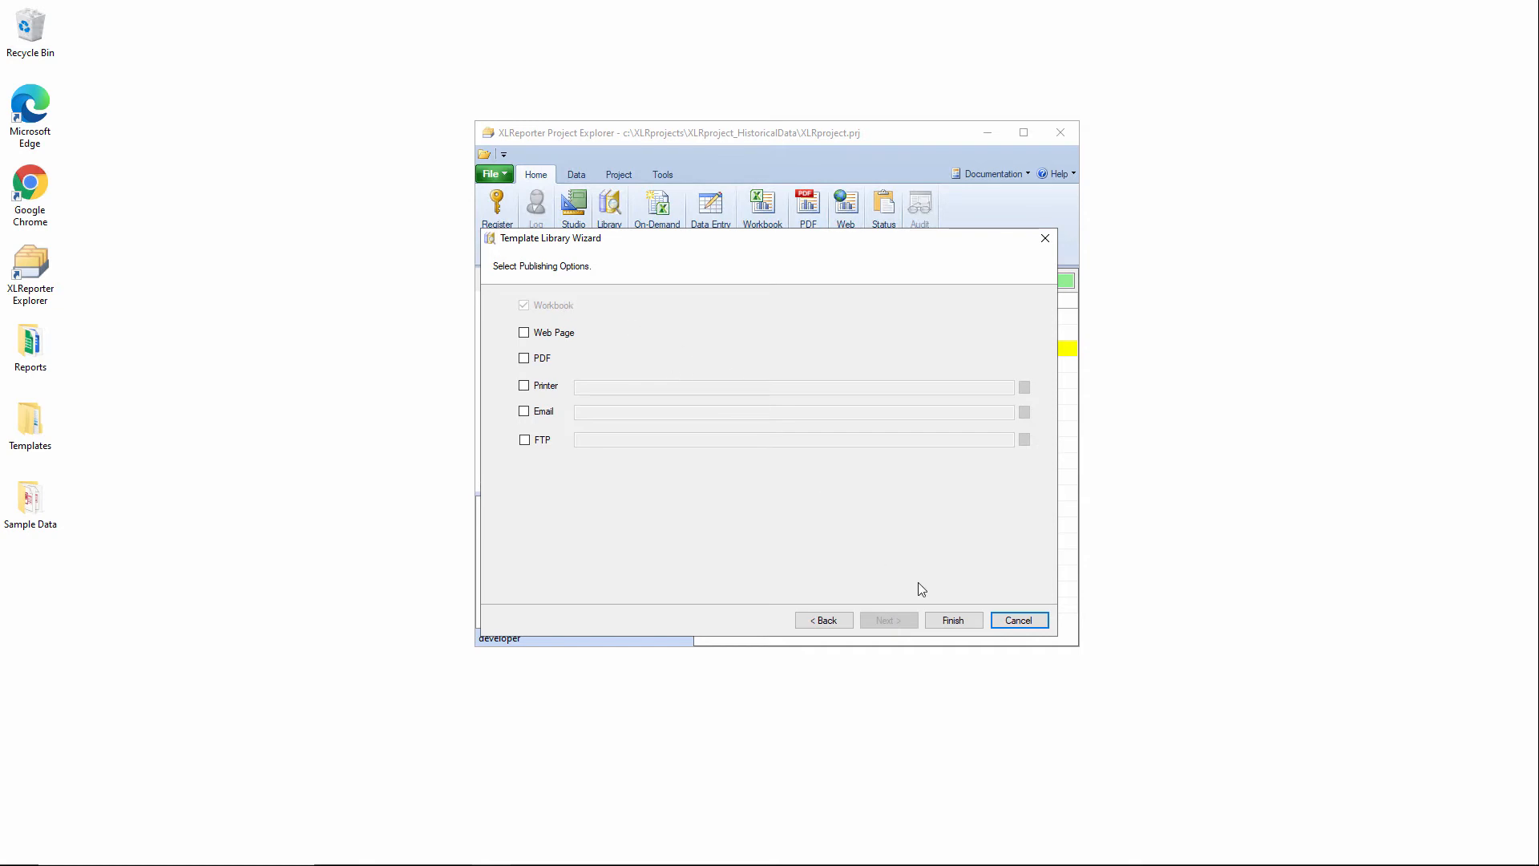
{"action": "left_click", "coordinate": [954, 620]}
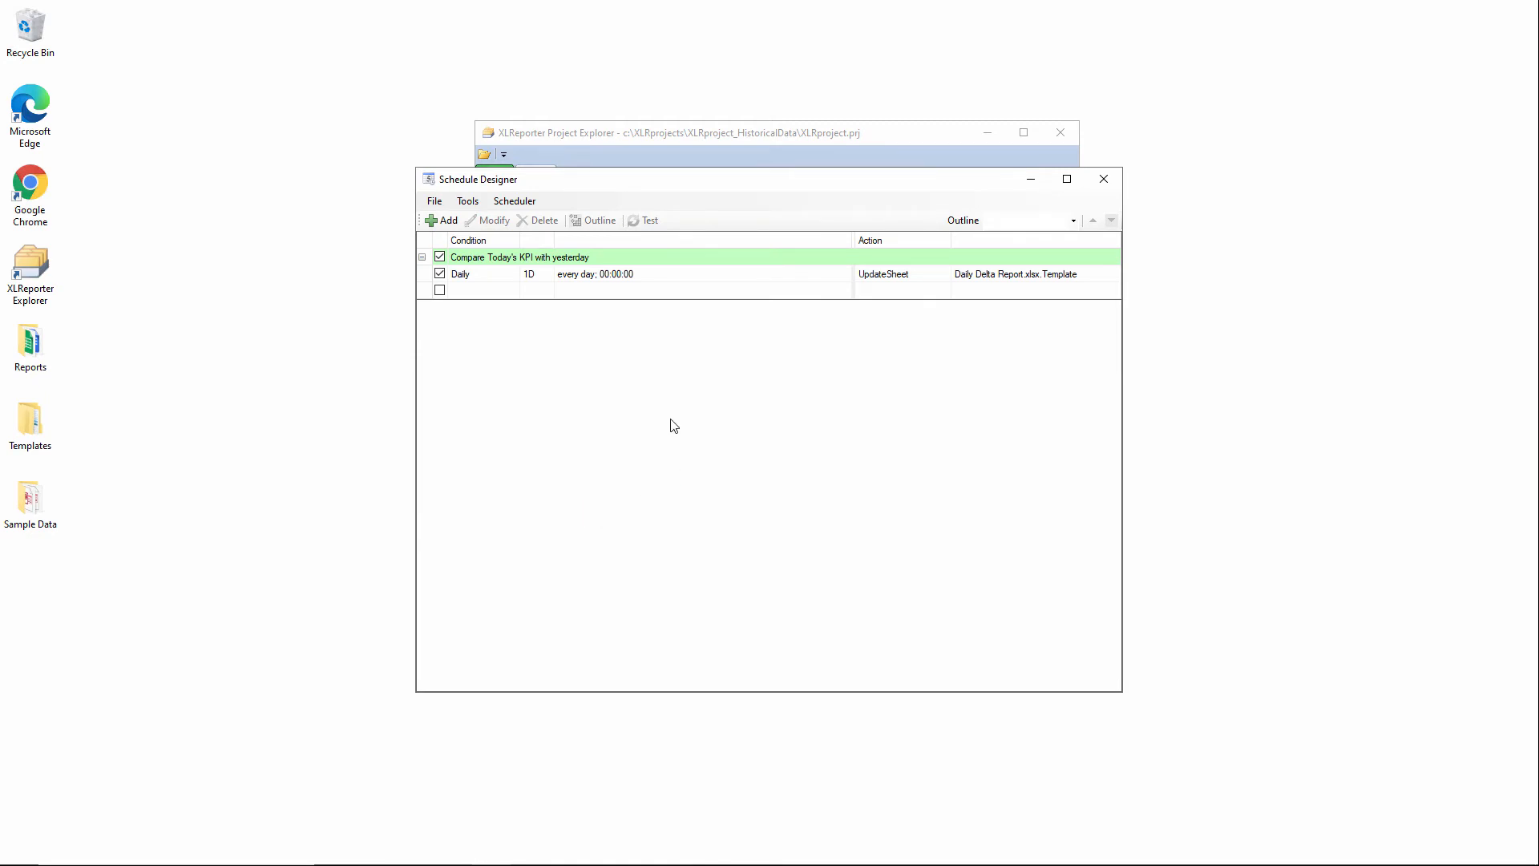
Open a test of the daily Daily Delta Report schedule and set its From time to Aug 02 2020, 00:00:00.
{"action": "left_click", "coordinate": [613, 280]}
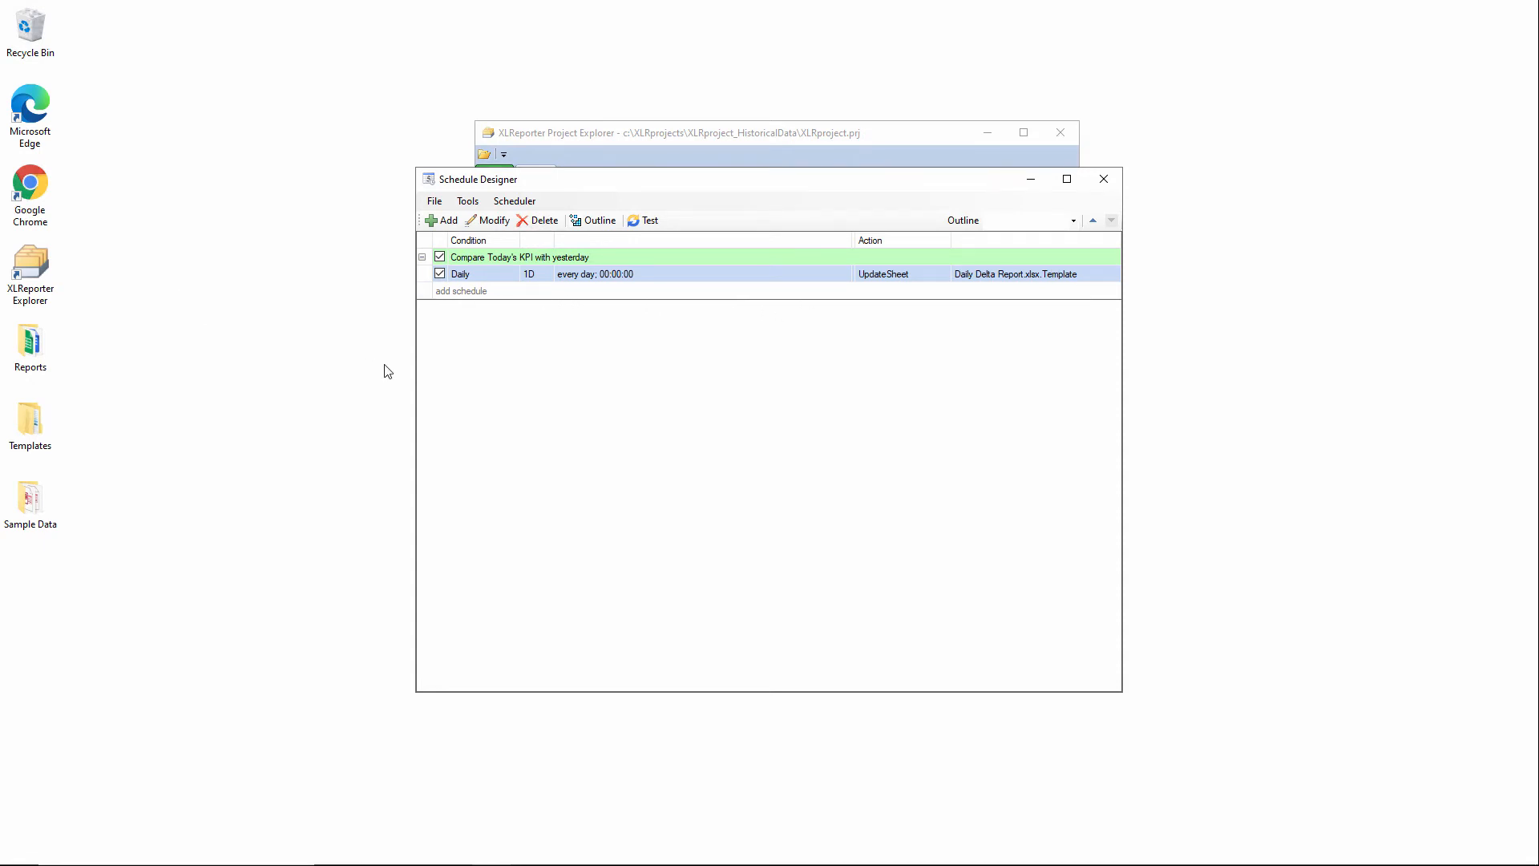
{"action": "left_click", "coordinate": [642, 222]}
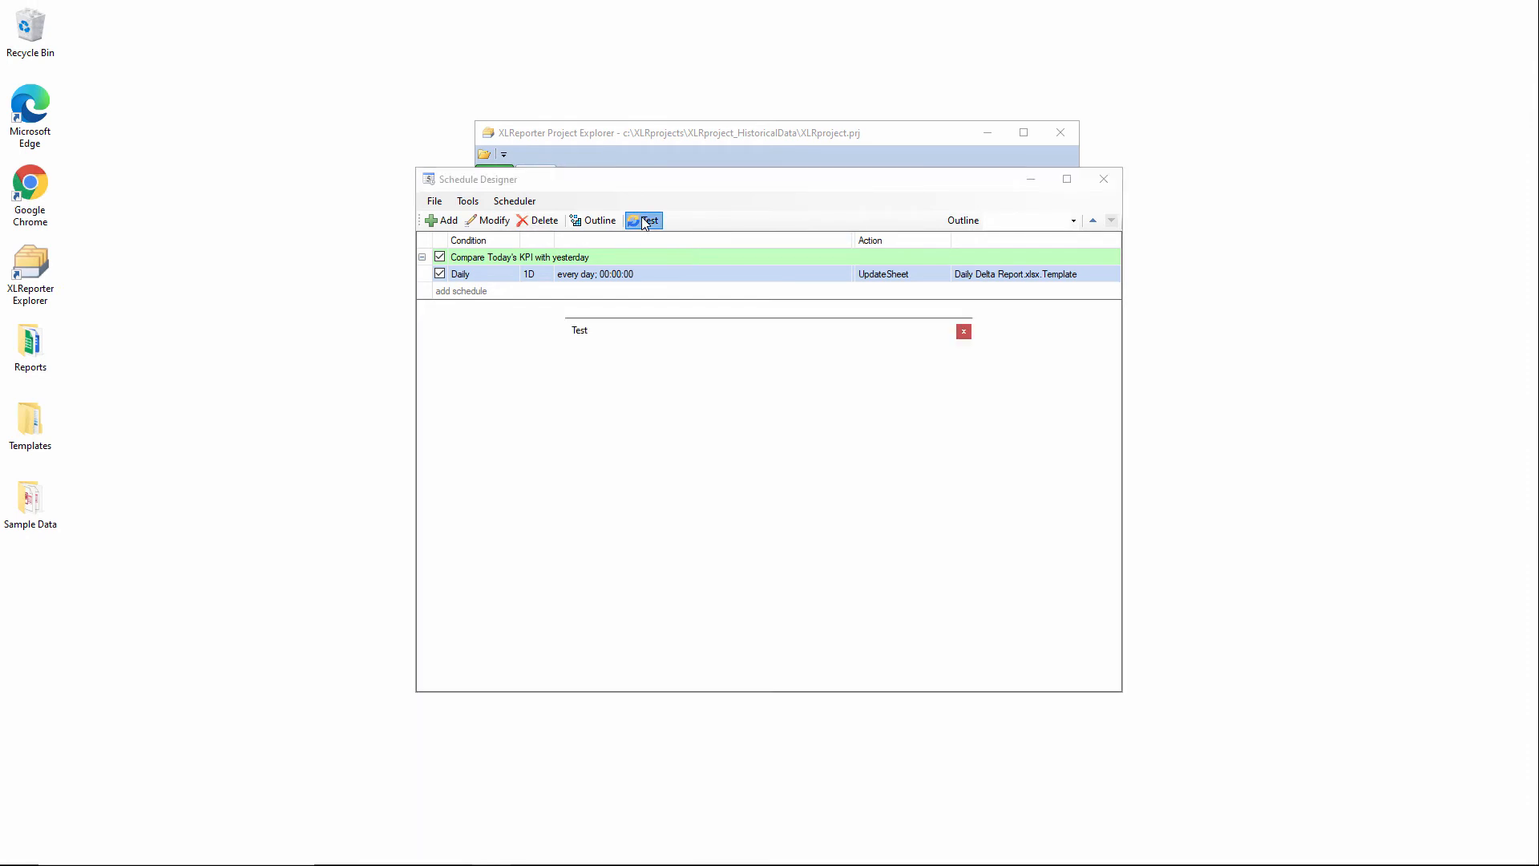
{"action": "left_click", "coordinate": [718, 357]}
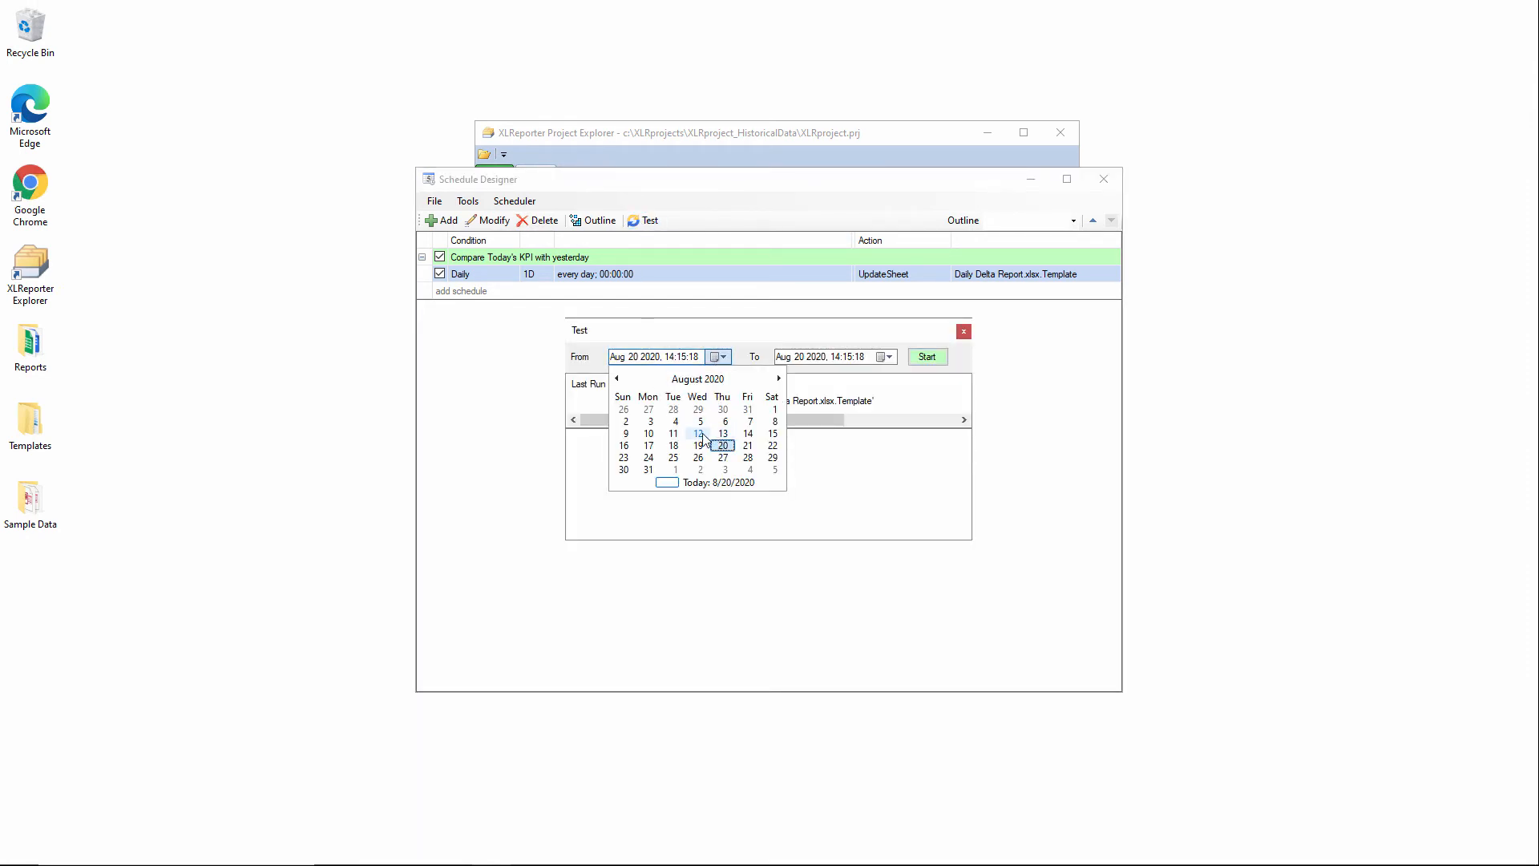
{"action": "left_click", "coordinate": [626, 422]}
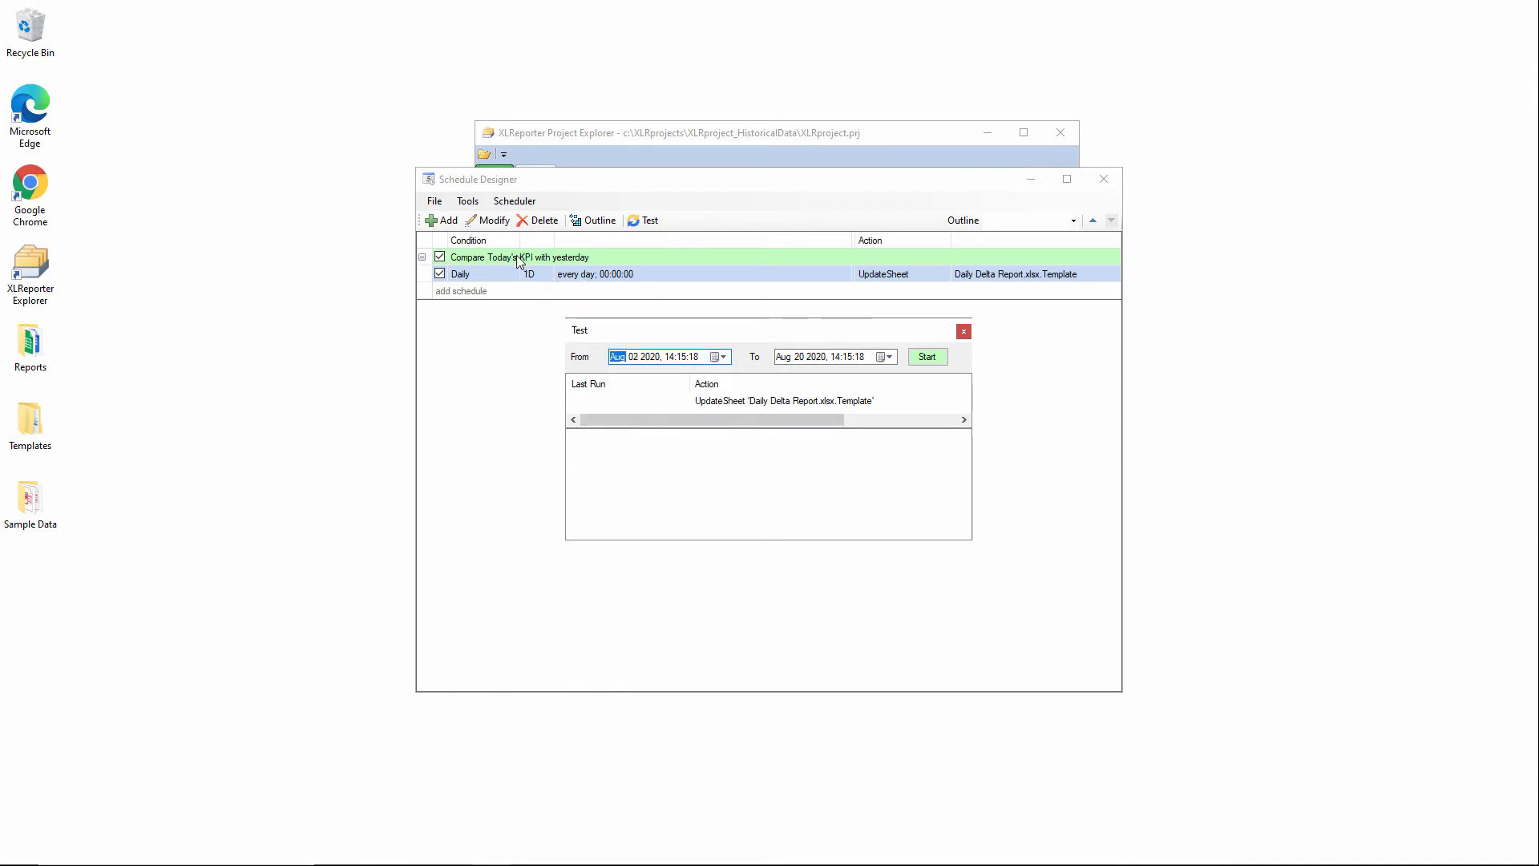
{"action": "left_click", "coordinate": [670, 358]}
{"action": "type", "text": "00"}
{"action": "left_click", "coordinate": [684, 360]}
{"action": "type", "text": "00"}
{"action": "left_click", "coordinate": [696, 360]}
{"action": "type", "text": "00"}
Set the test's To time to Sep 01 2020, 00:00:00, run the test, and close the Schedule Designer.
{"action": "left_click", "coordinate": [882, 359]}
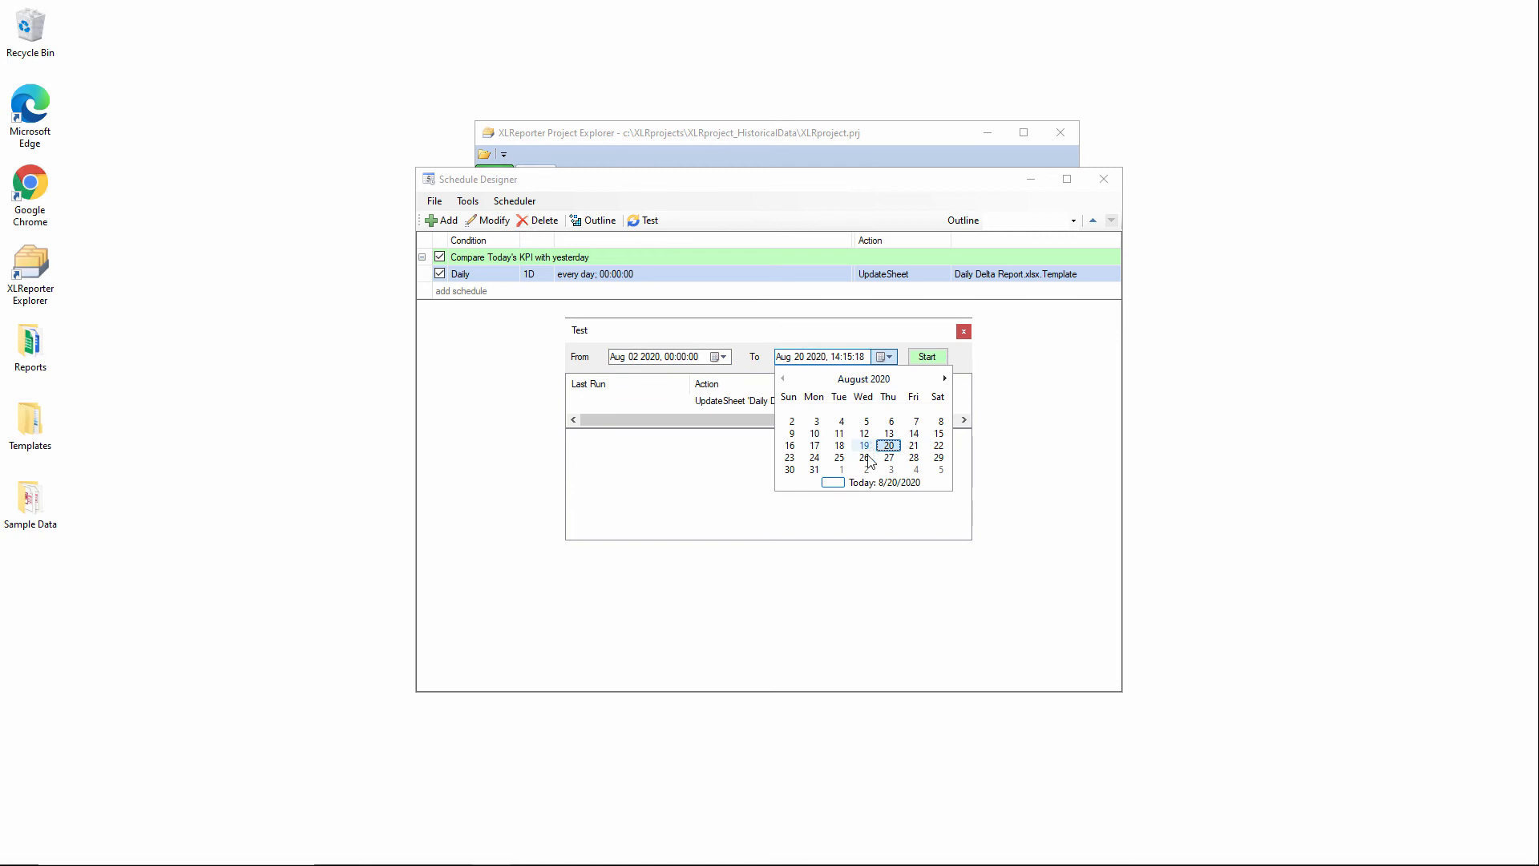
{"action": "left_click", "coordinate": [944, 379]}
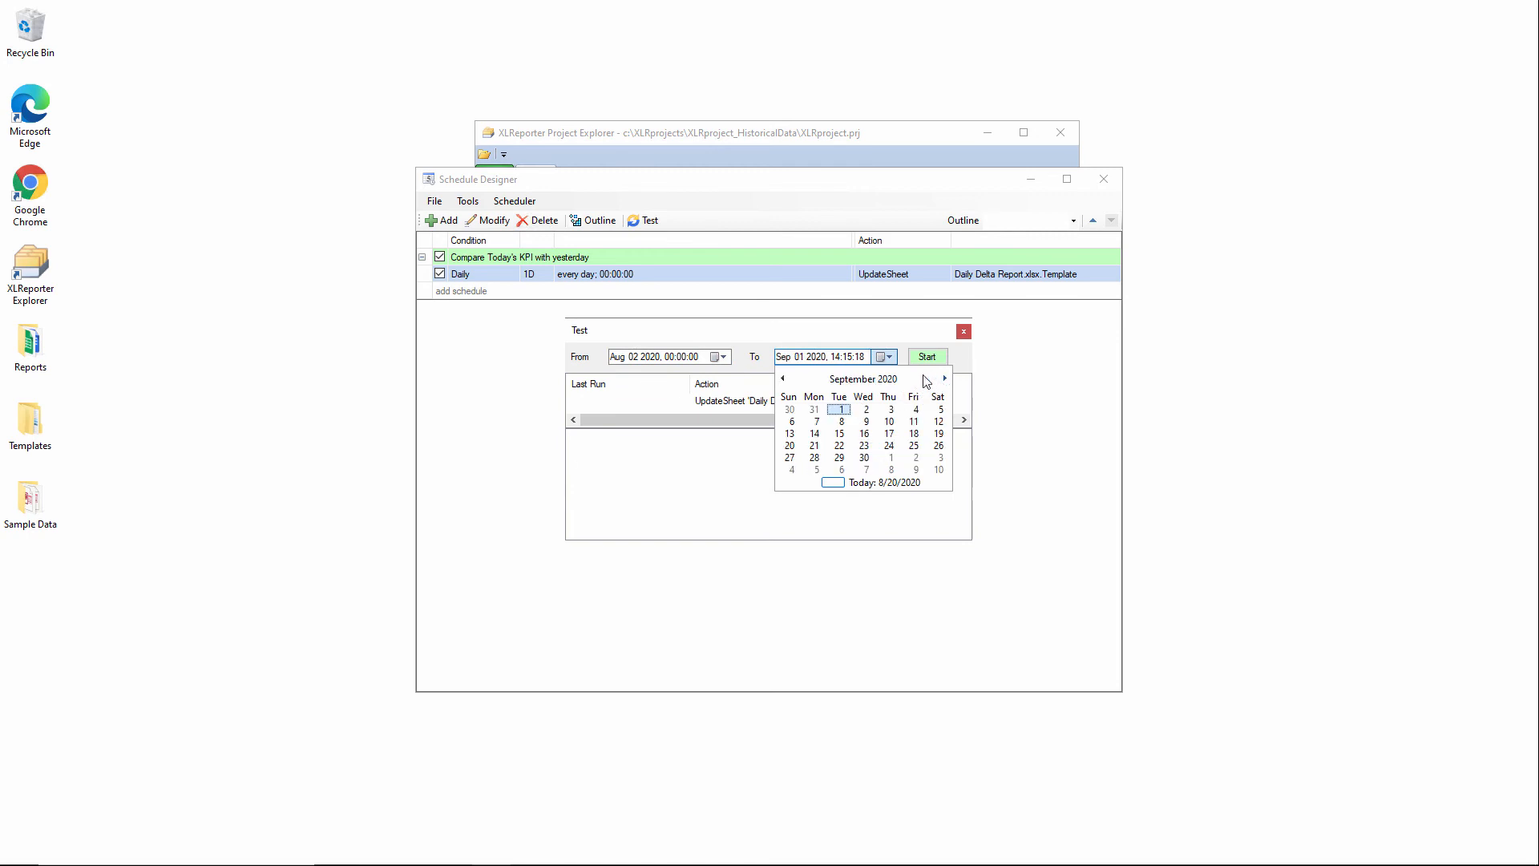
{"action": "left_click", "coordinate": [842, 411]}
{"action": "left_click", "coordinate": [838, 356]}
{"action": "type", "text": "00"}
{"action": "left_click", "coordinate": [850, 358]}
{"action": "type", "text": "00"}
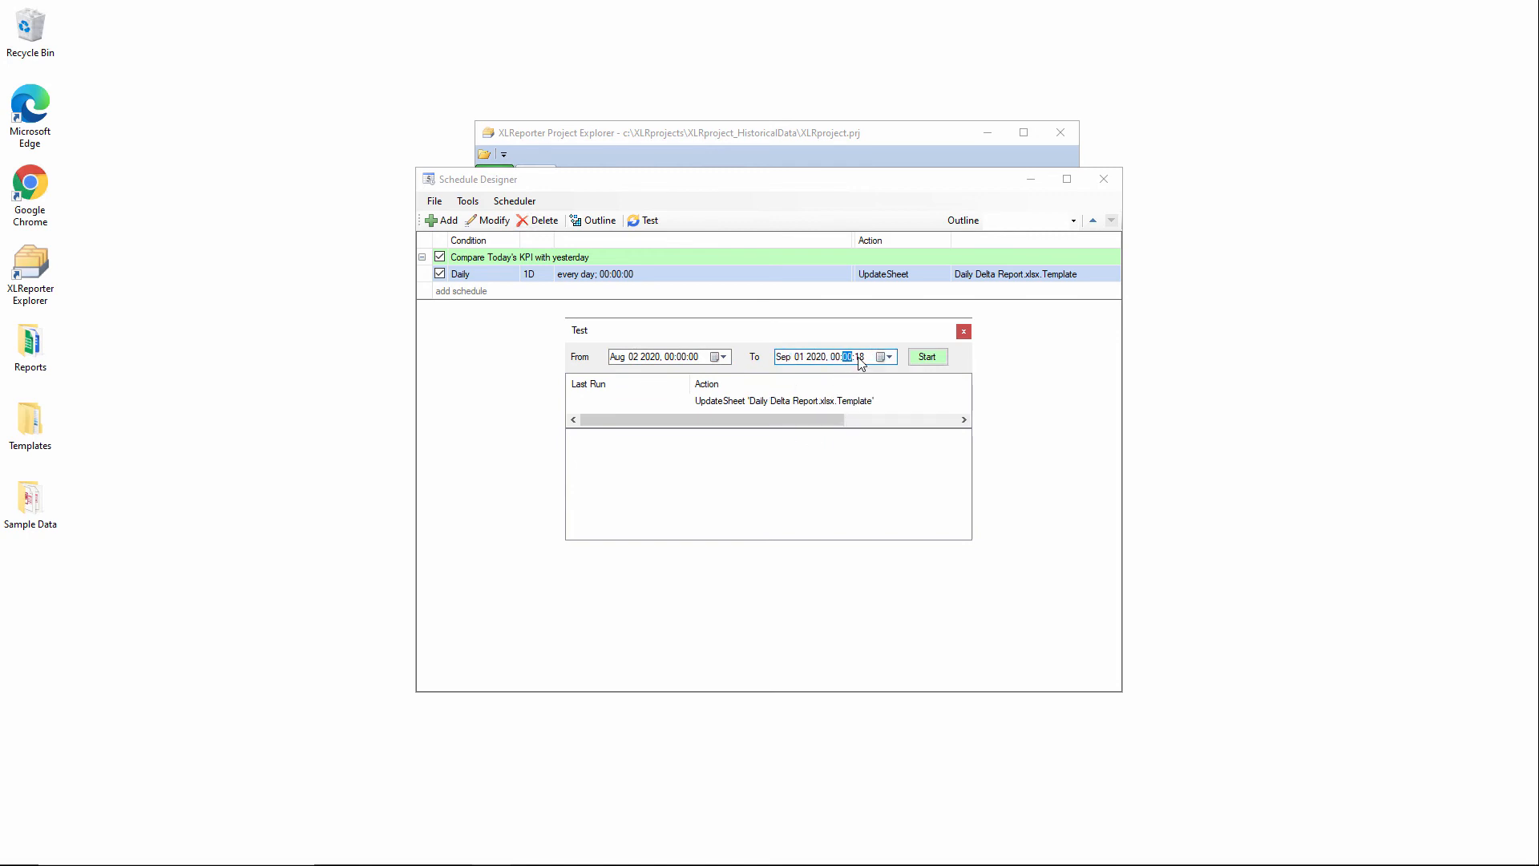
{"action": "left_click", "coordinate": [858, 358]}
{"action": "type", "text": "00"}
{"action": "left_click", "coordinate": [928, 356]}
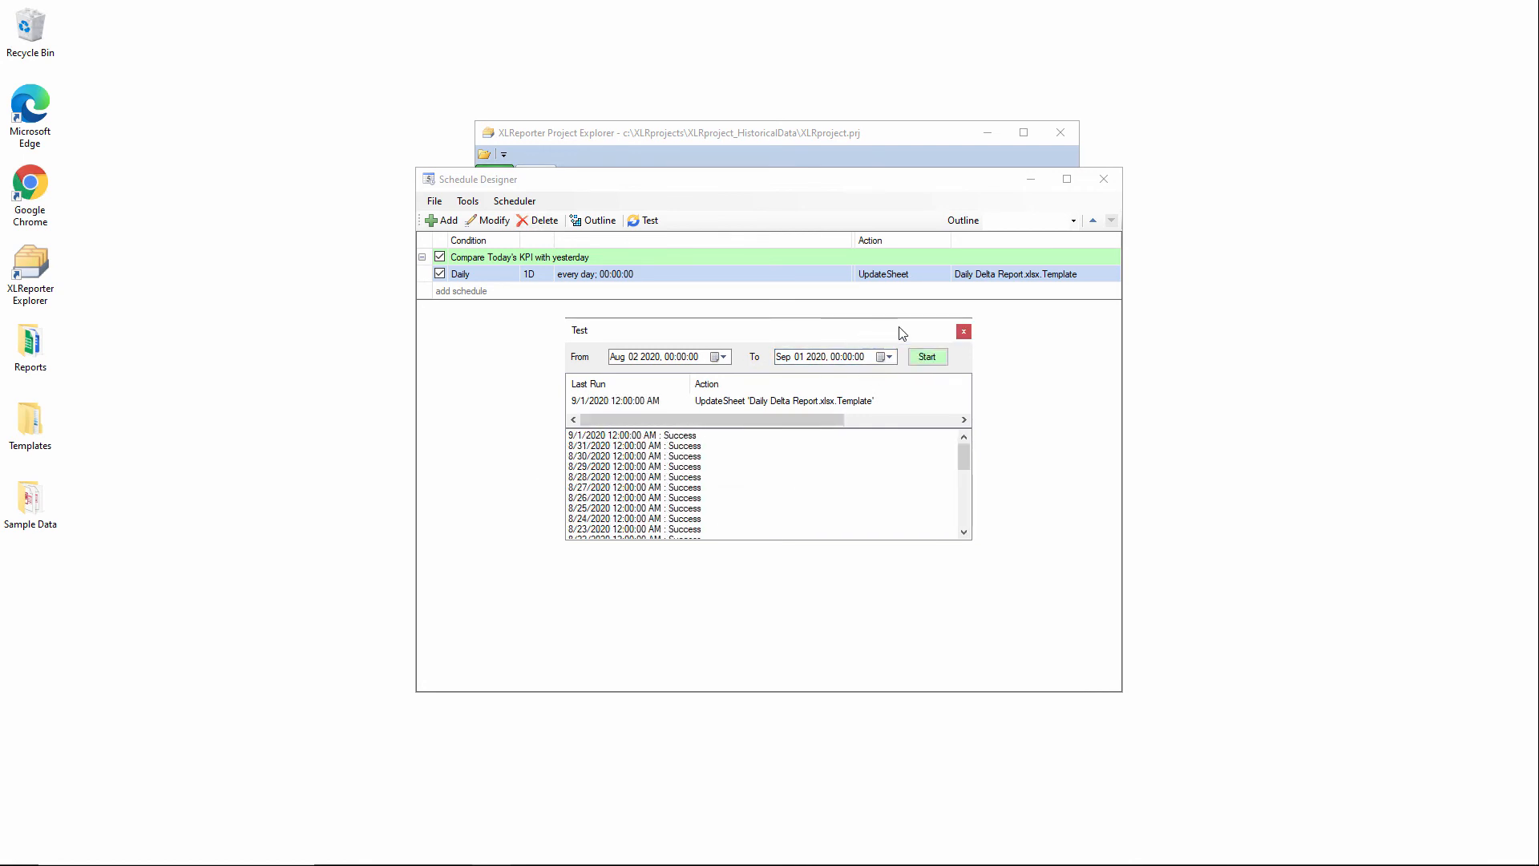
{"action": "left_click", "coordinate": [960, 331]}
{"action": "left_click", "coordinate": [1103, 180]}
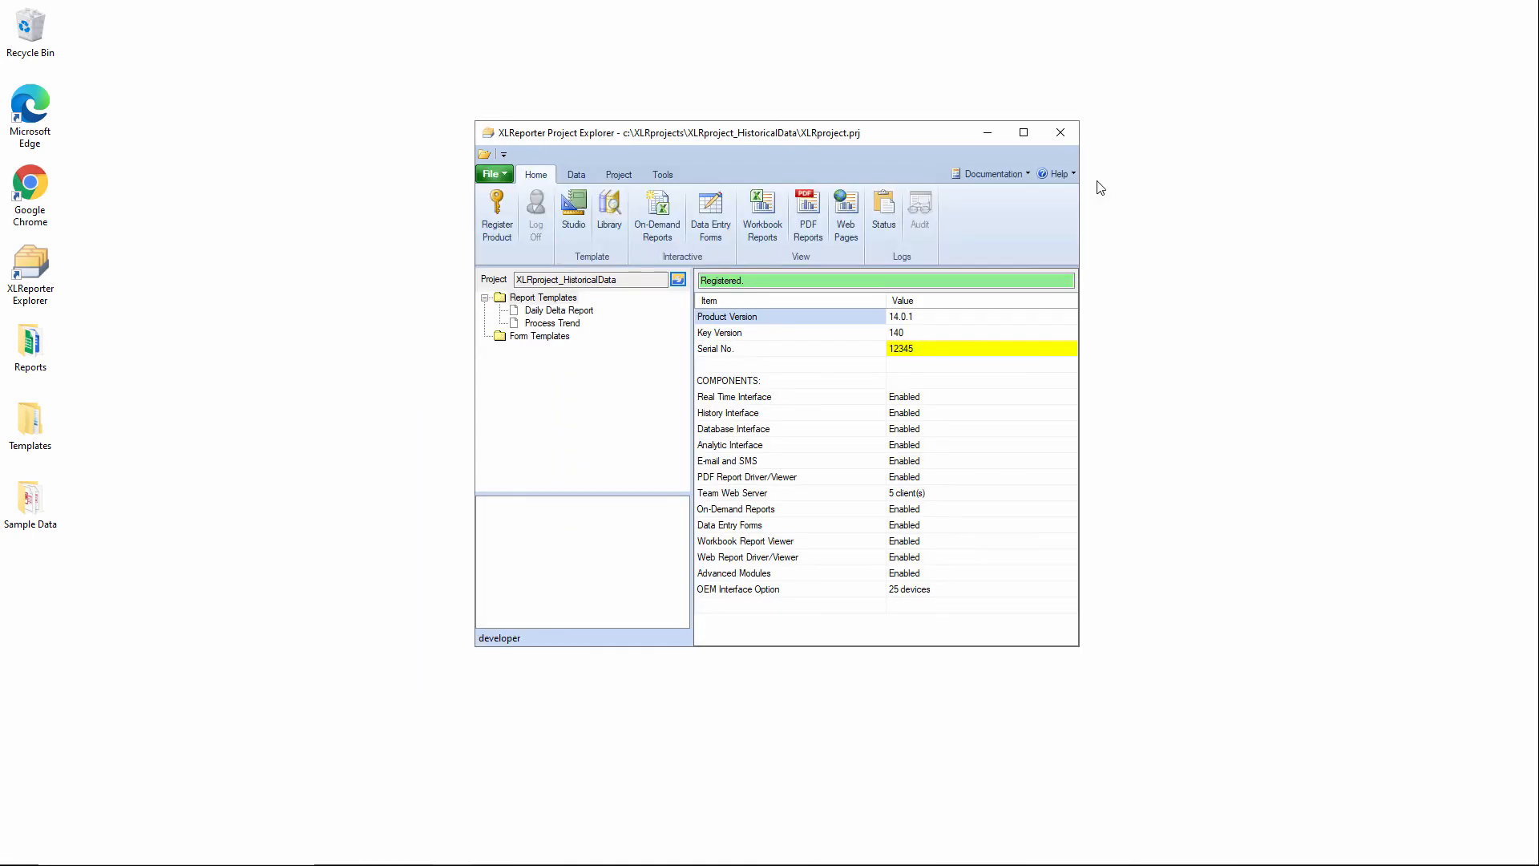
View the Daily Delta Report workbook for August 2020 and examine the Mixer zone 1 temperature values and deltas on sheet 31.
{"action": "left_click", "coordinate": [766, 235]}
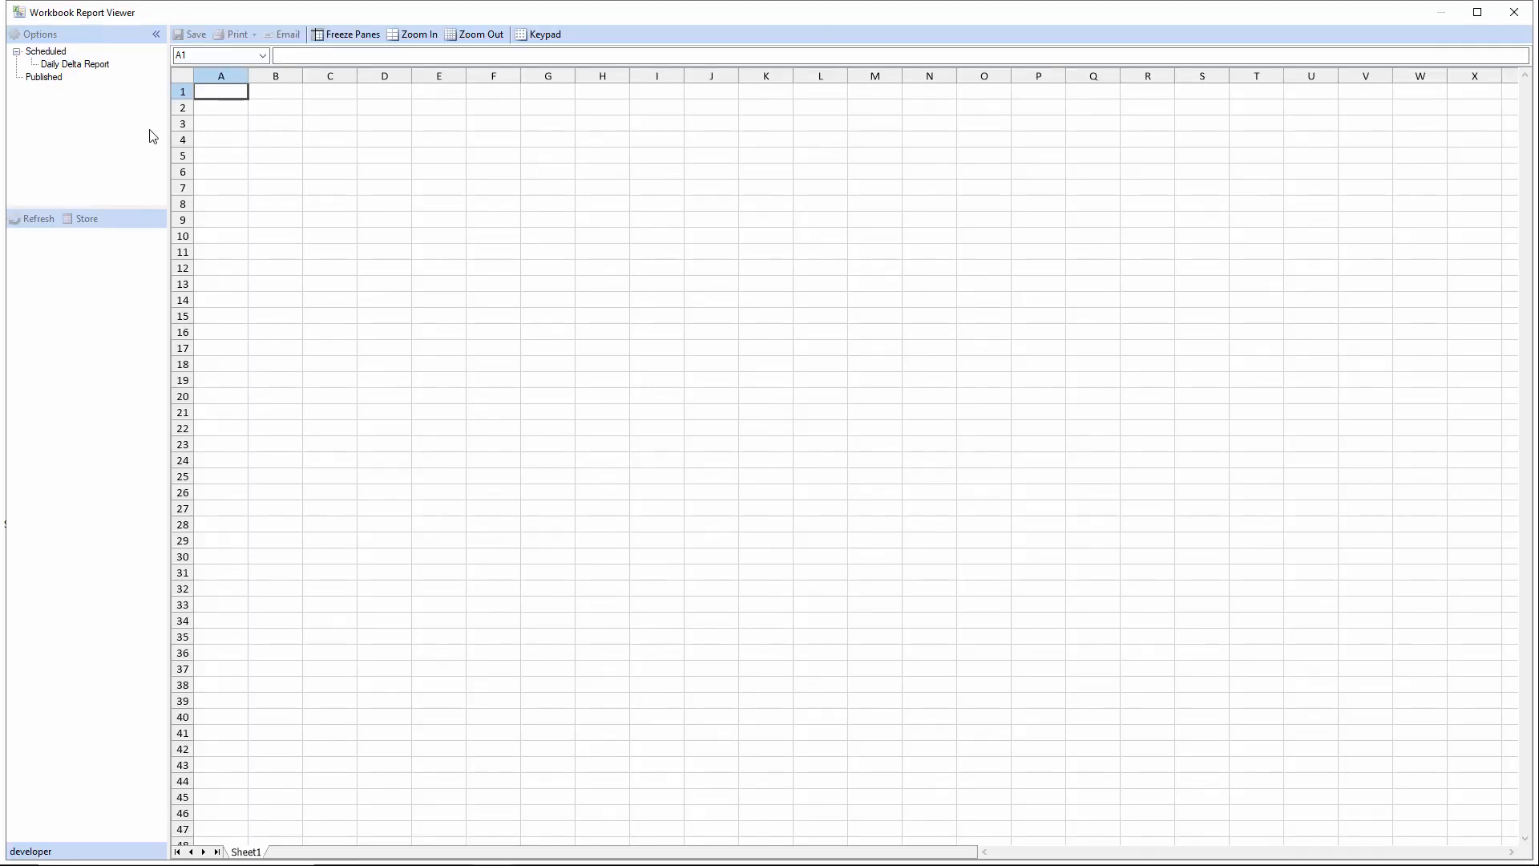
{"action": "left_click", "coordinate": [78, 66]}
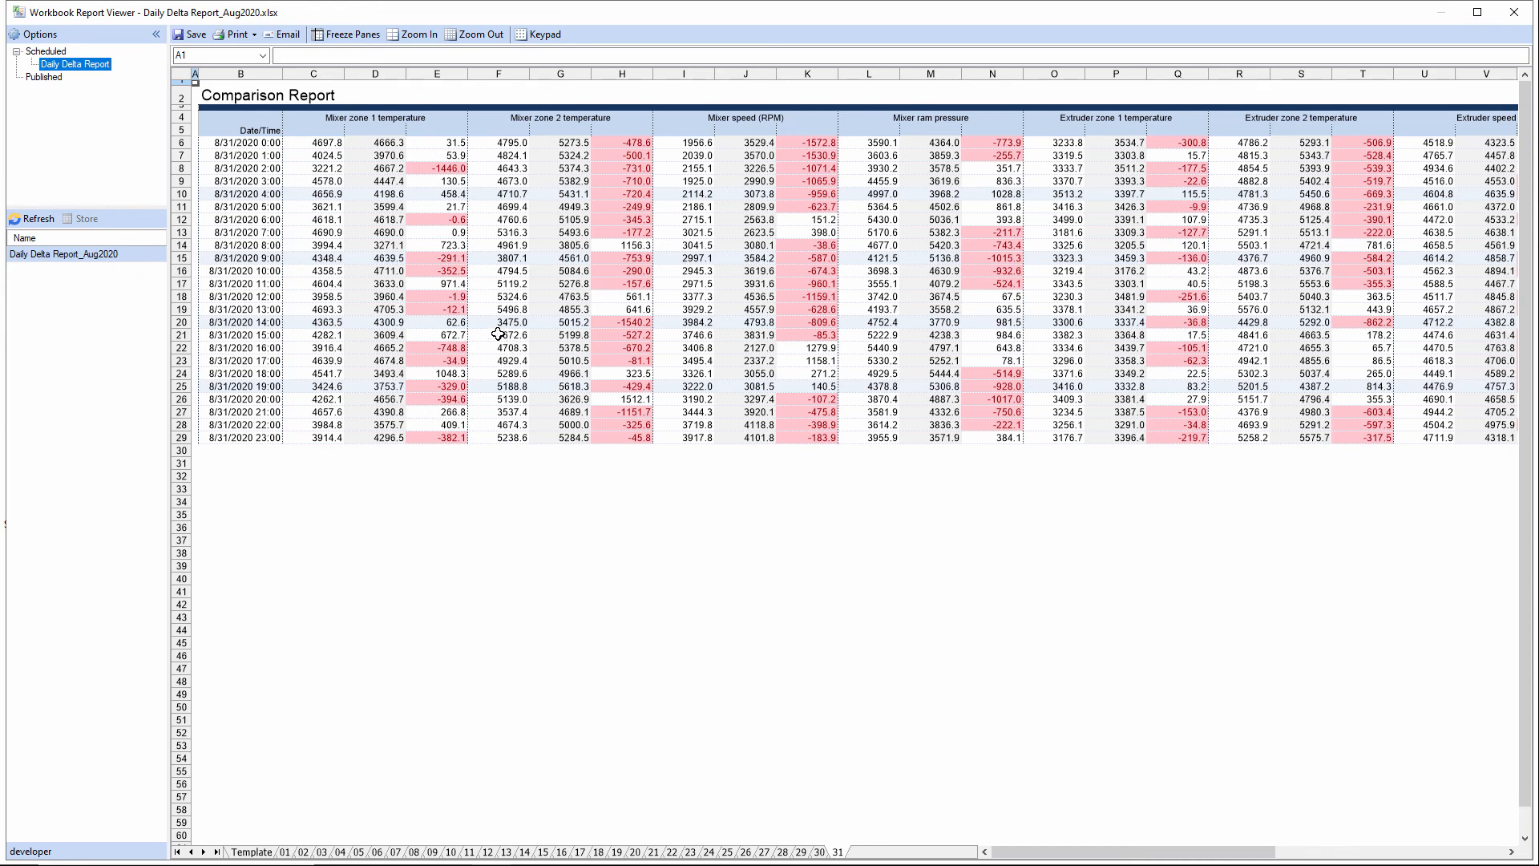
{"action": "left_click", "coordinate": [246, 144]}
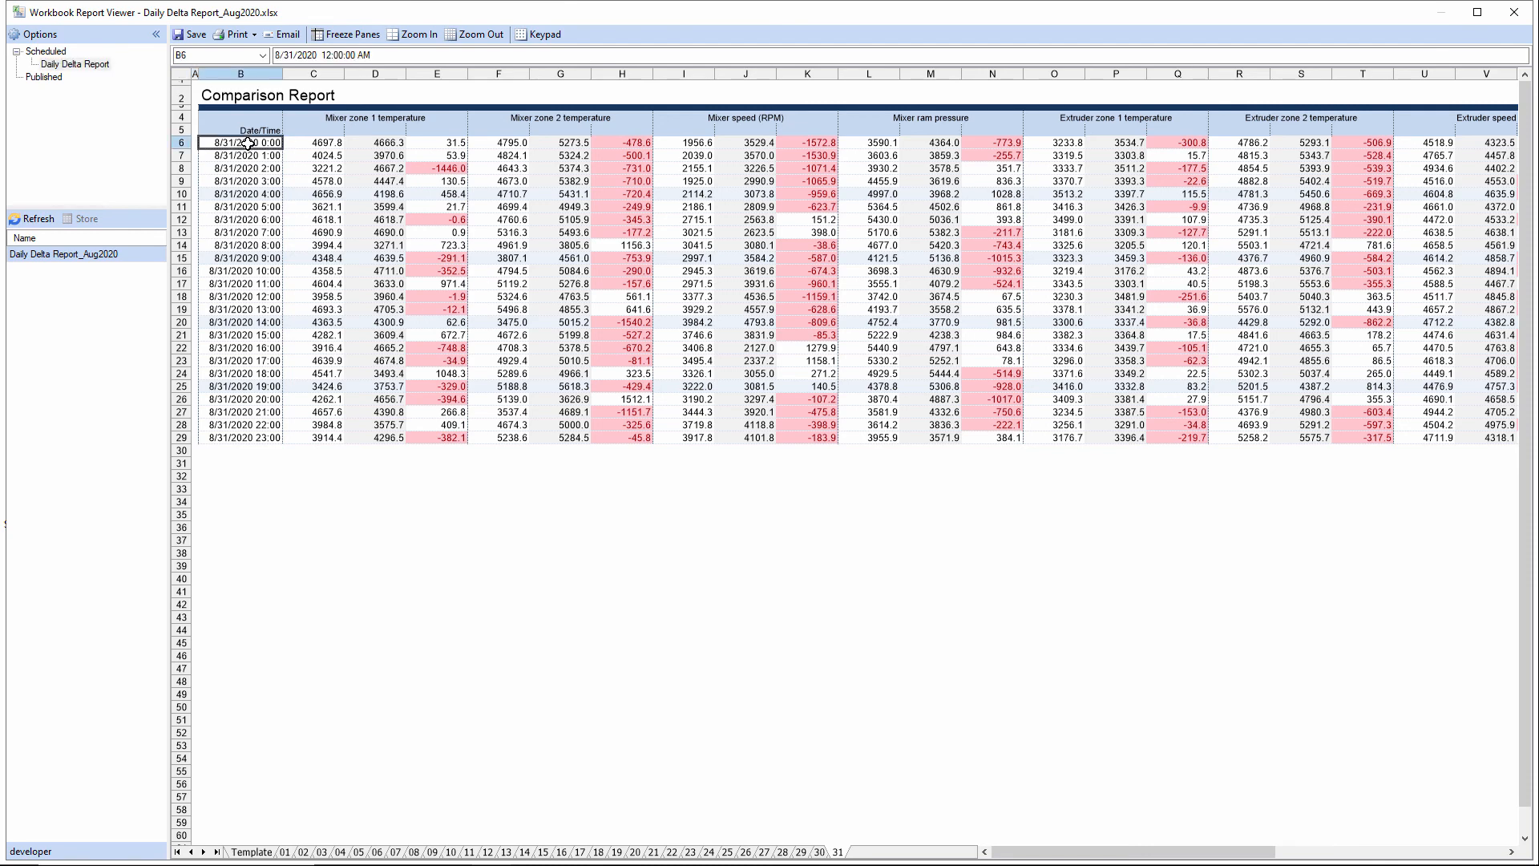
{"action": "left_click", "coordinate": [397, 142]}
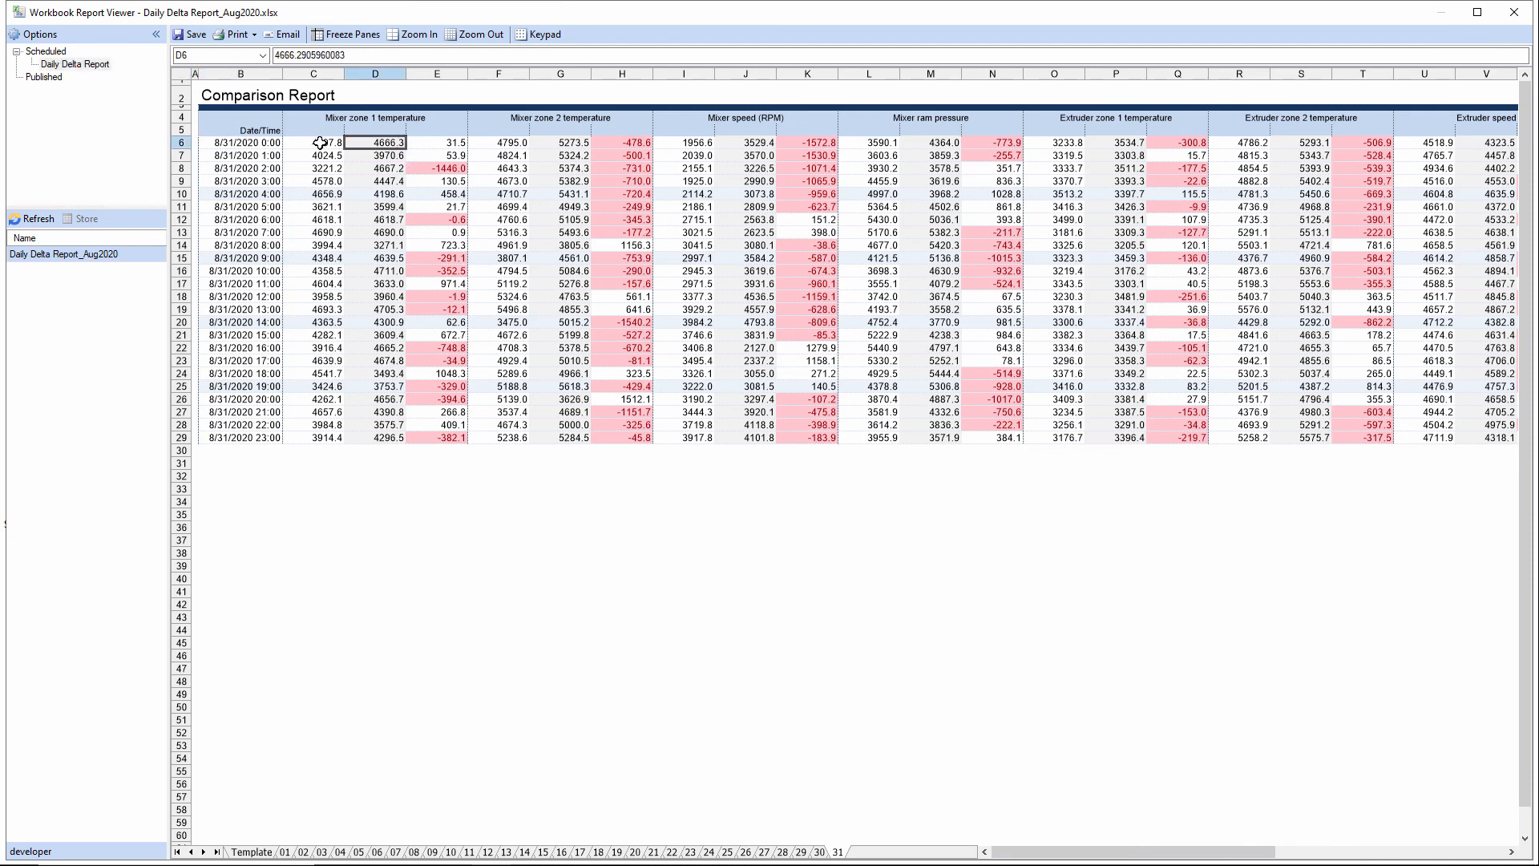
{"action": "left_click_drag", "start_coordinate": [453, 143], "coordinate": [457, 426]}
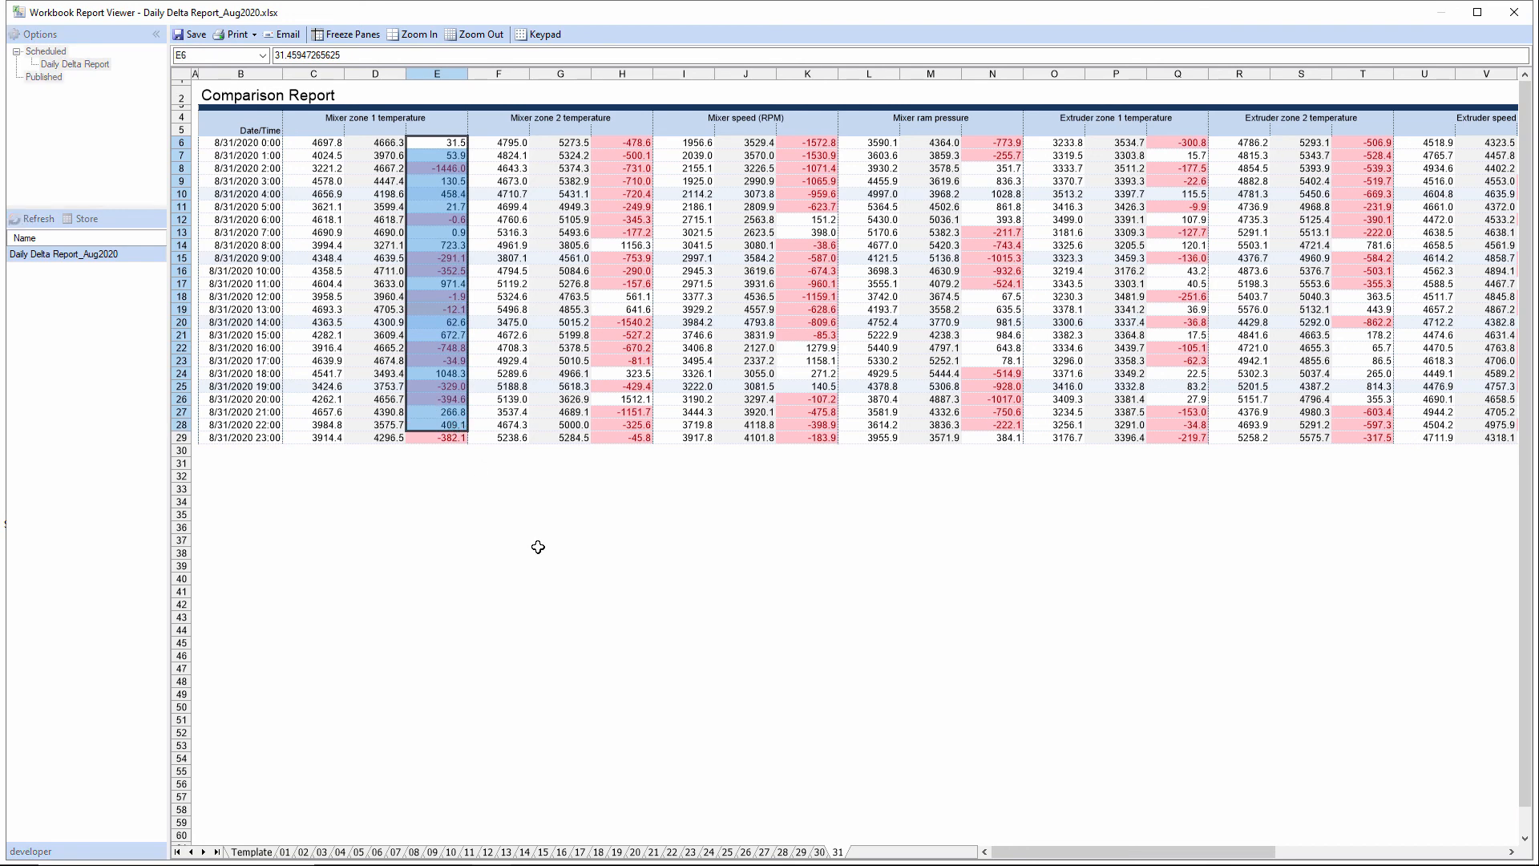
Look through the daily sheets 30 back to 27 in the report workbook, and close the viewer.
{"action": "left_click", "coordinate": [819, 853]}
{"action": "left_click", "coordinate": [802, 853]}
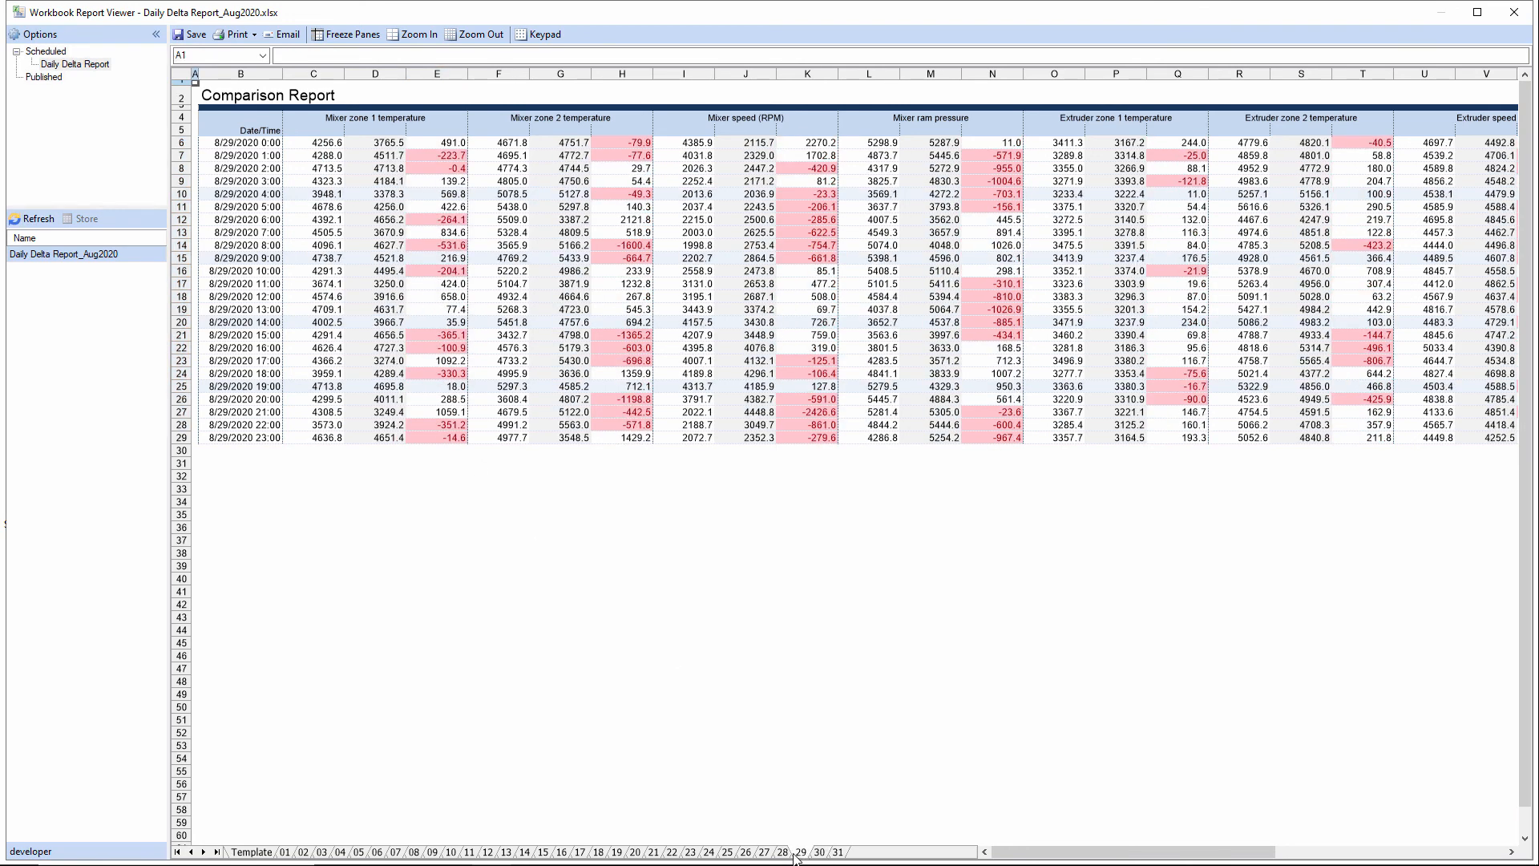
{"action": "left_click", "coordinate": [782, 853]}
{"action": "left_click", "coordinate": [764, 852]}
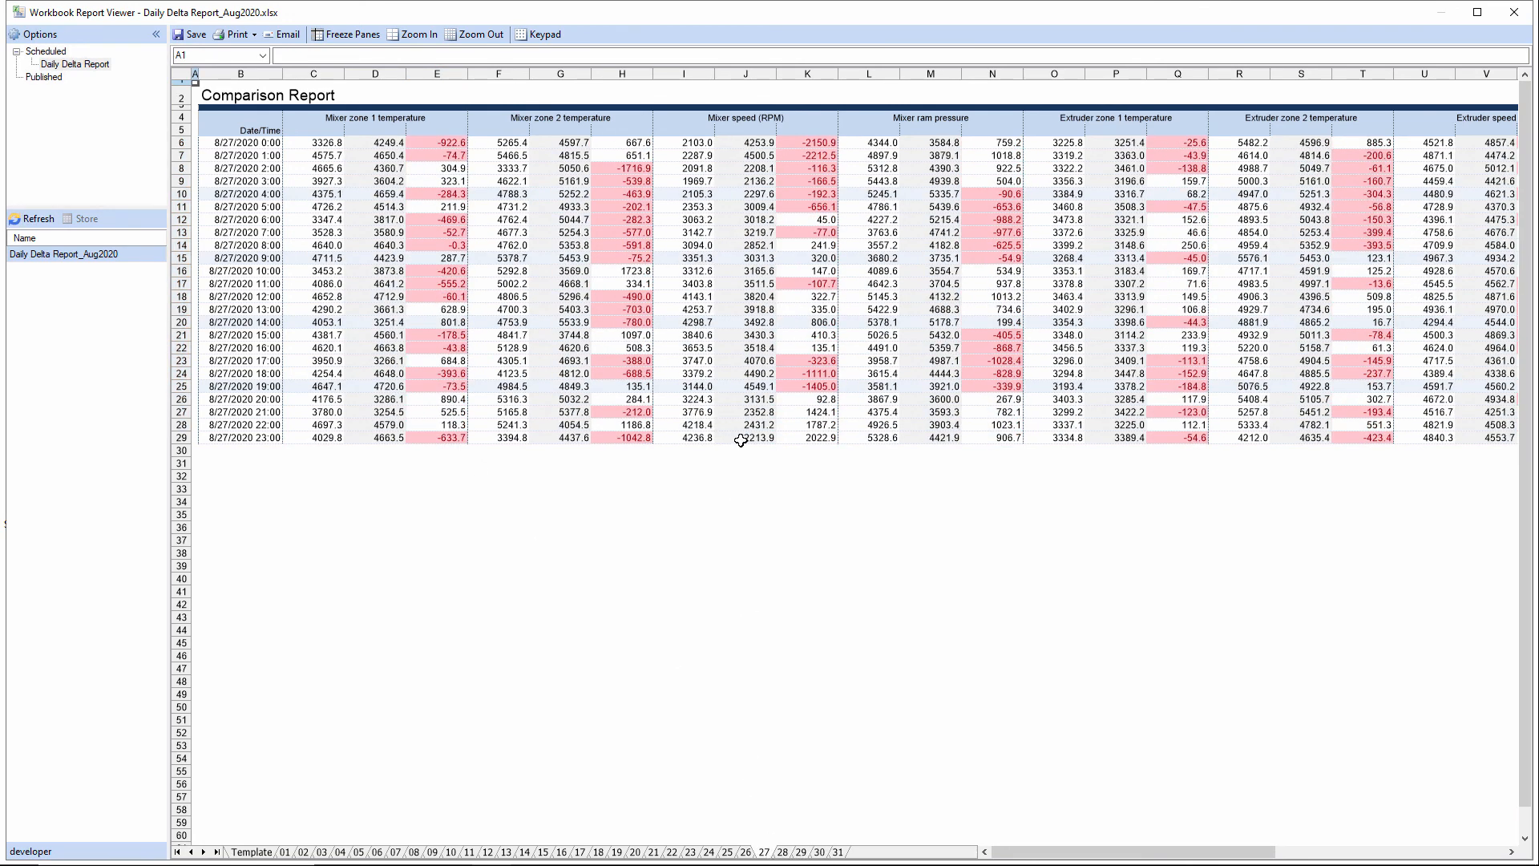
{"action": "left_click", "coordinate": [1514, 12]}
Start the project's scheduler so the Daily Delta Report schedule runs automatically.
{"action": "left_click", "coordinate": [622, 177]}
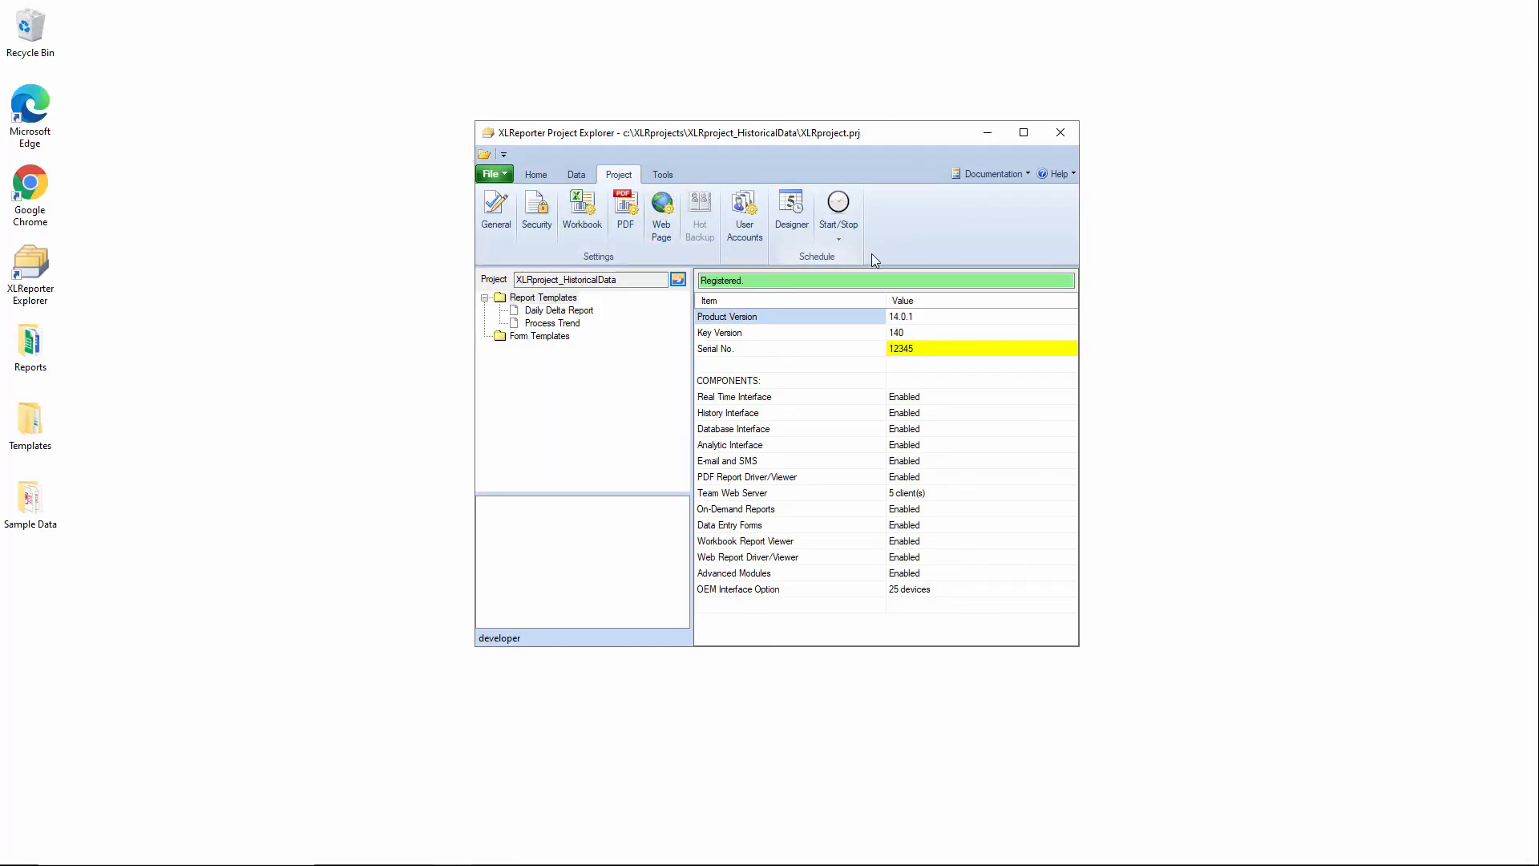
{"action": "left_click", "coordinate": [845, 239]}
{"action": "left_click", "coordinate": [867, 259]}
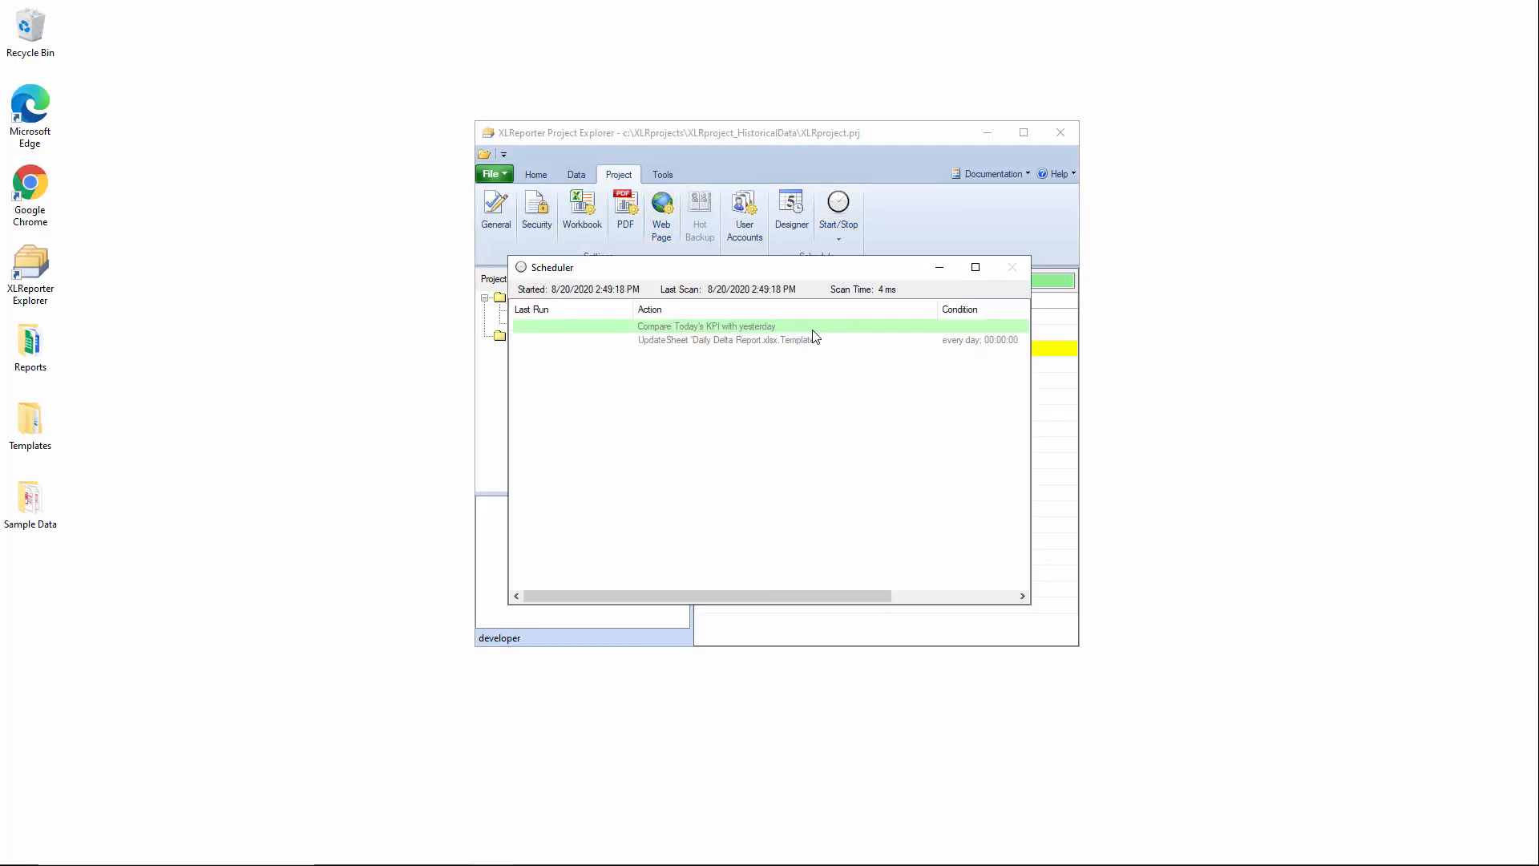